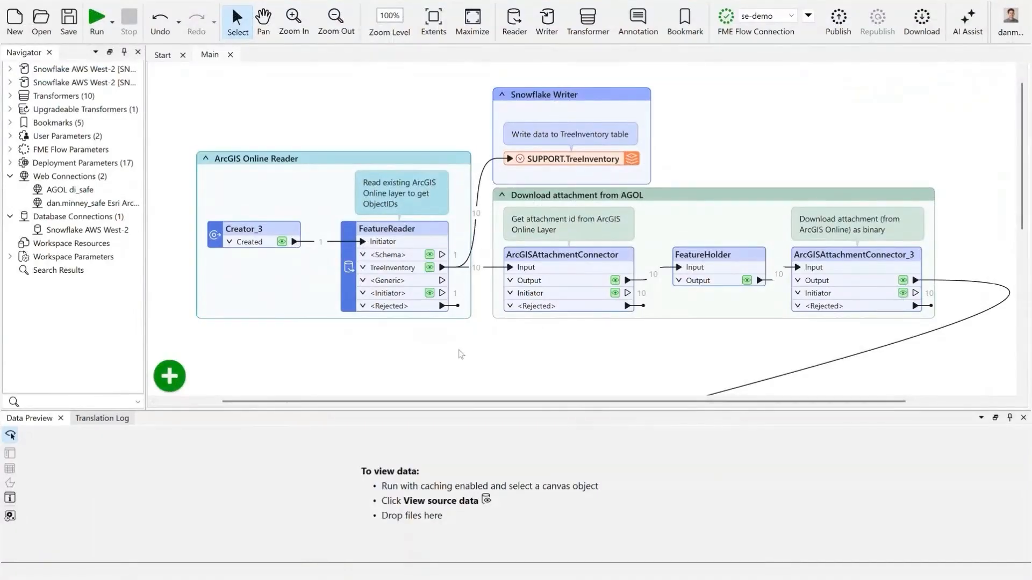
- Inspect the TreeInventory features read by the FeatureReader, including their OBJECTID values
click(429, 268)
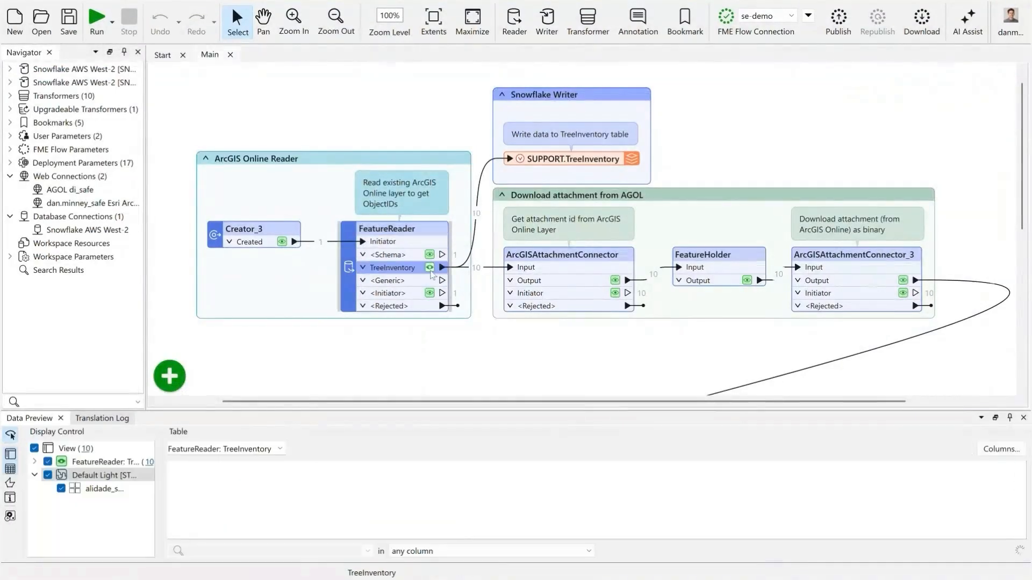
drag(439, 383, 439, 310)
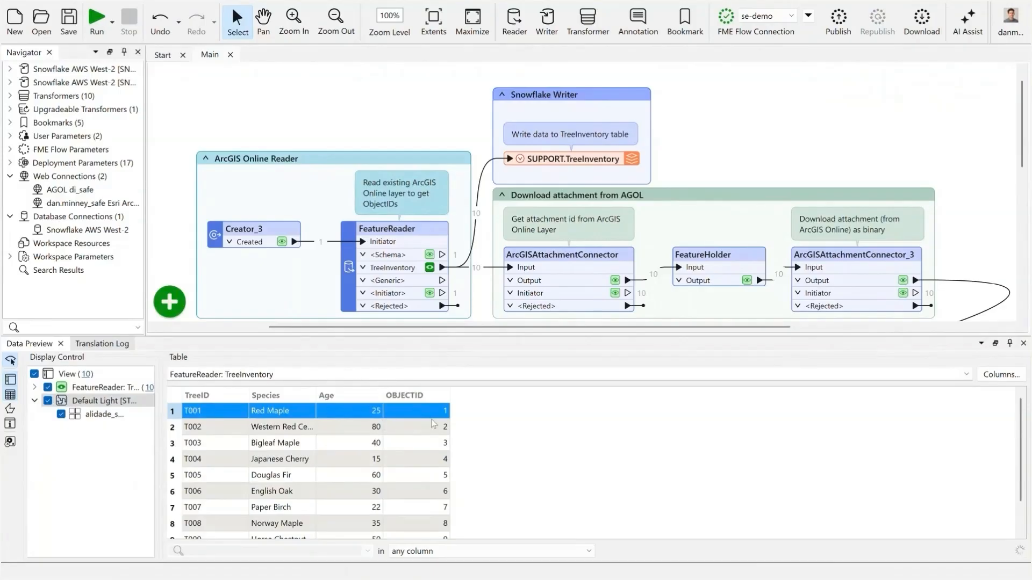
drag(519, 335, 520, 411)
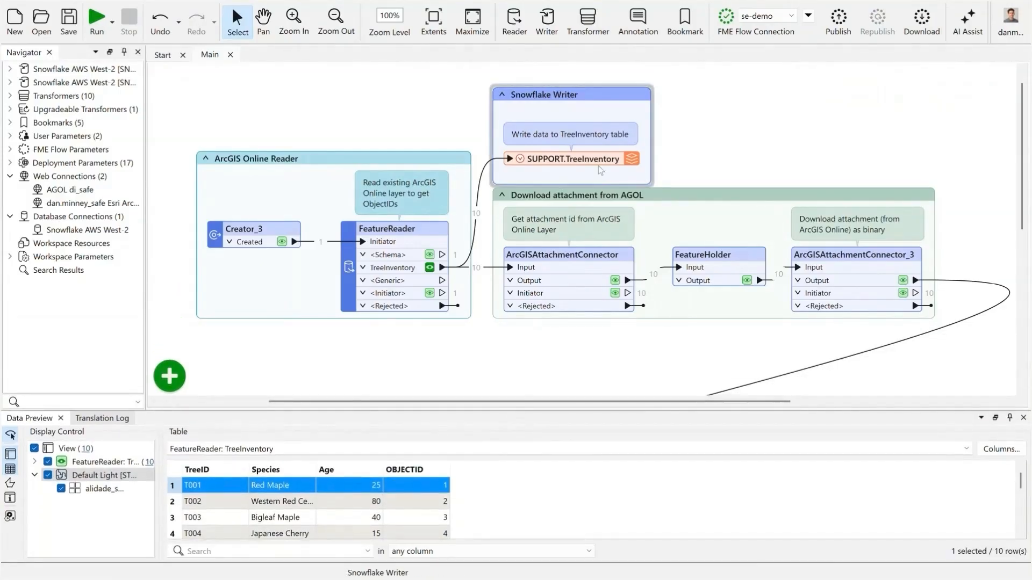
- Run the workspace up to the SUPPORT.TreeInventory writer to write the features into Snowflake
mouse_move(601, 165)
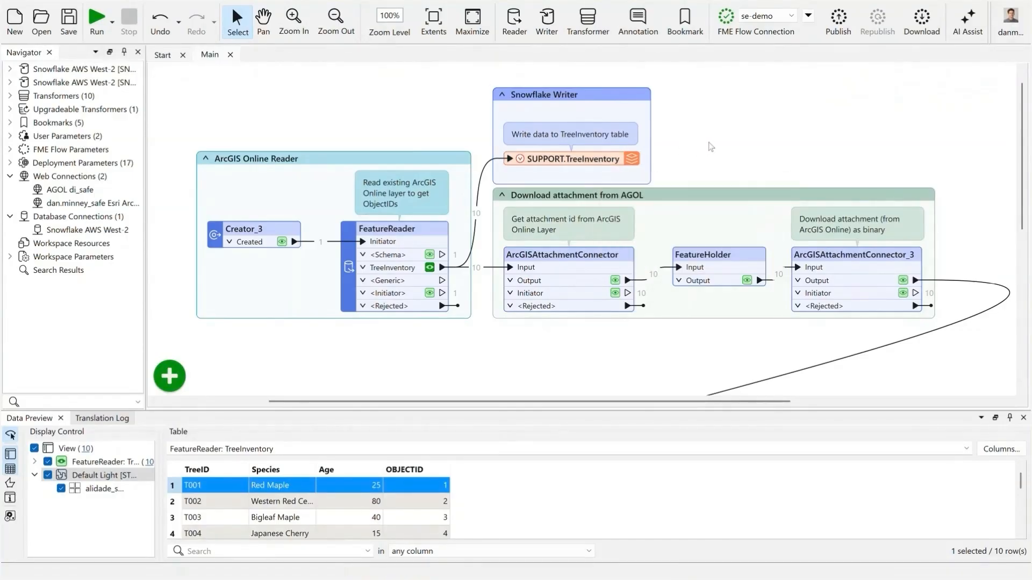
click(601, 159)
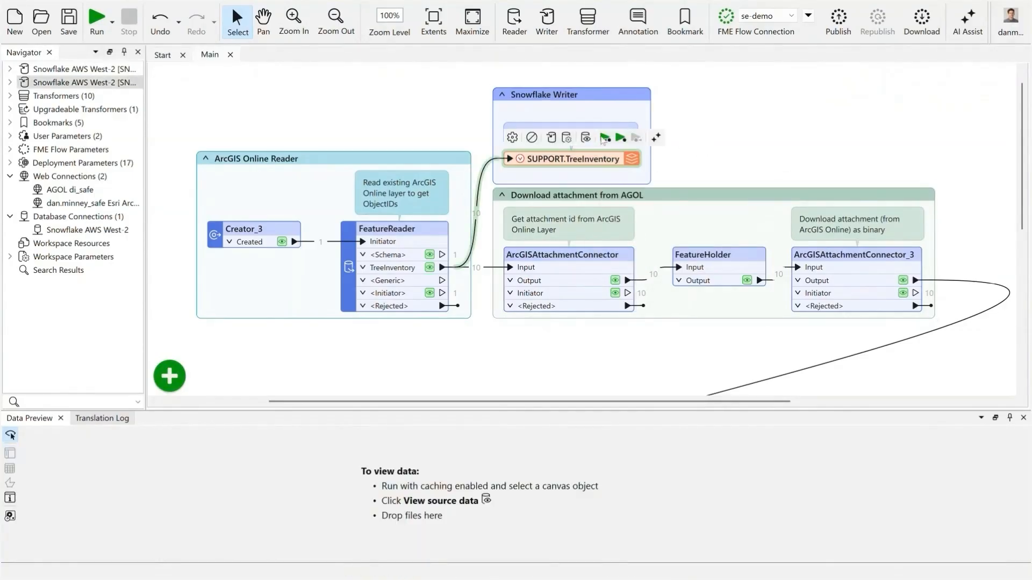
click(604, 138)
click(543, 325)
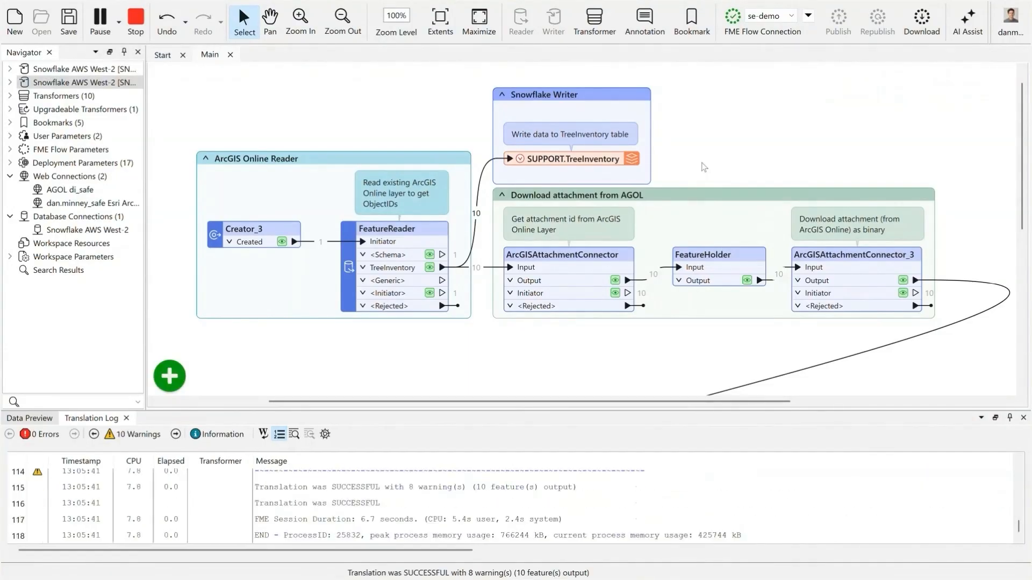
- Switch to Snowflake in Chrome and preview the data of the TreeInventory table in the SUPPORT schema of SUPPORT_DB
mouse_move(460, 578)
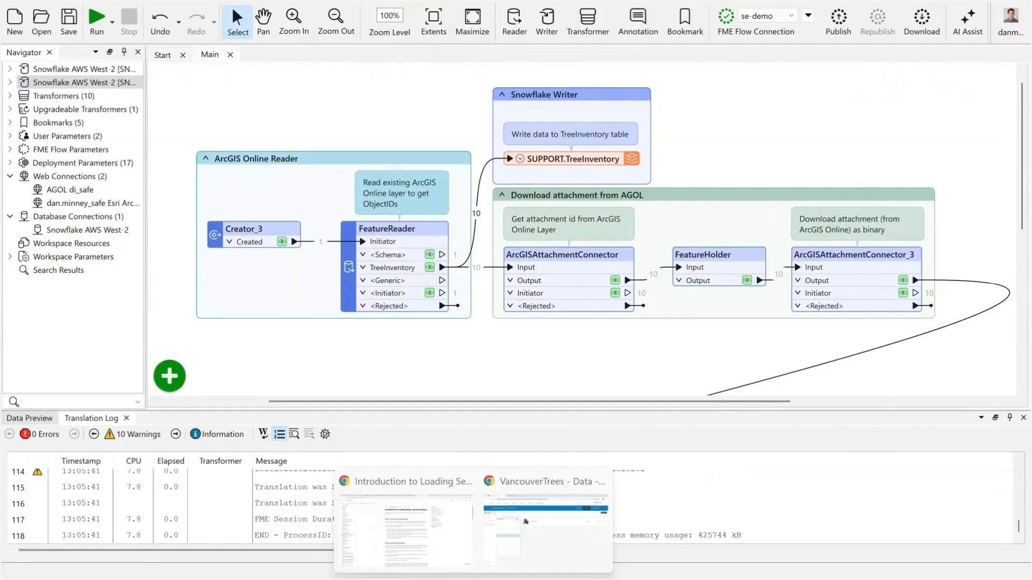
click(562, 540)
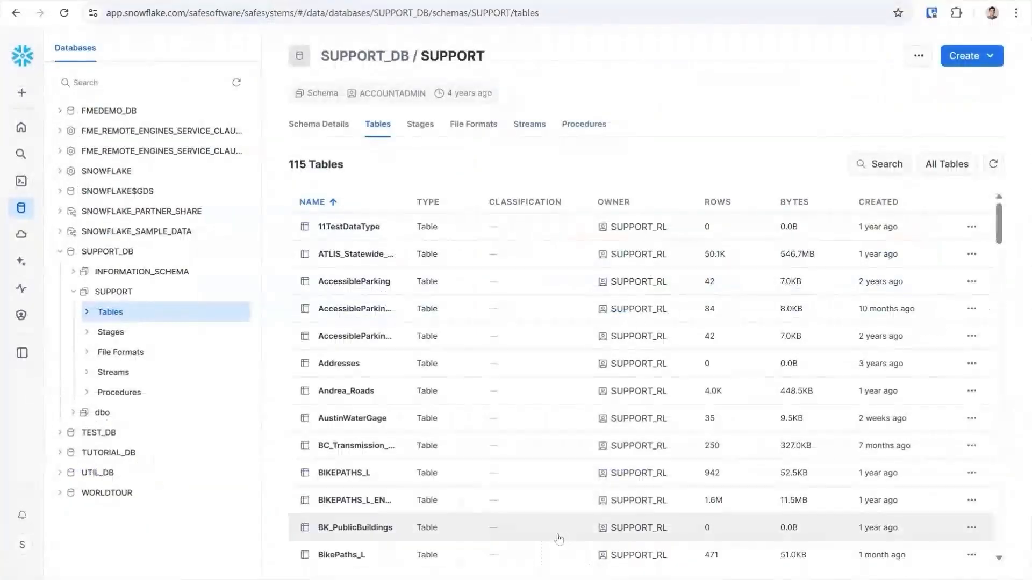
click(86, 311)
scroll(190, 358, down, 20)
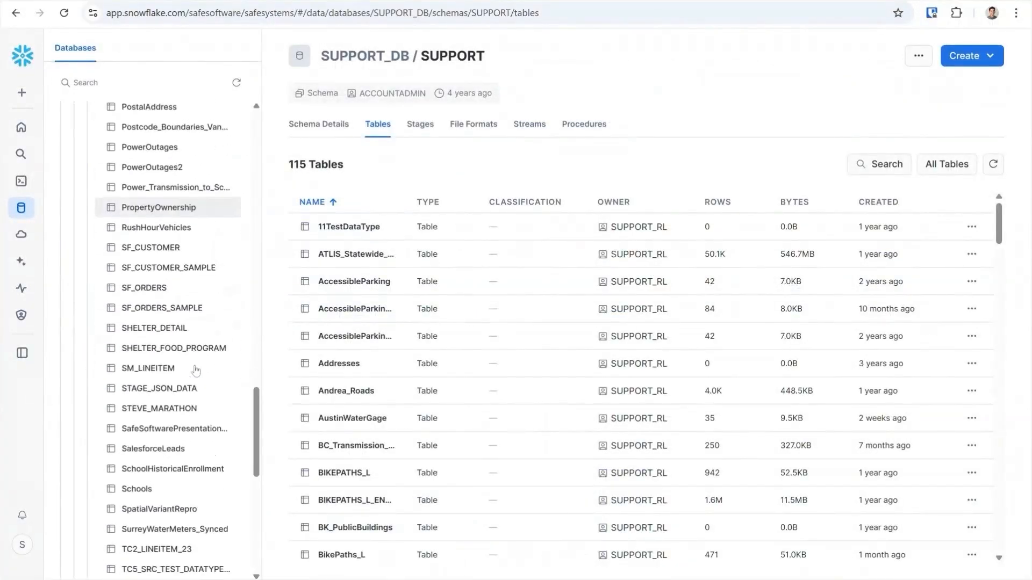
scroll(197, 367, down, 8)
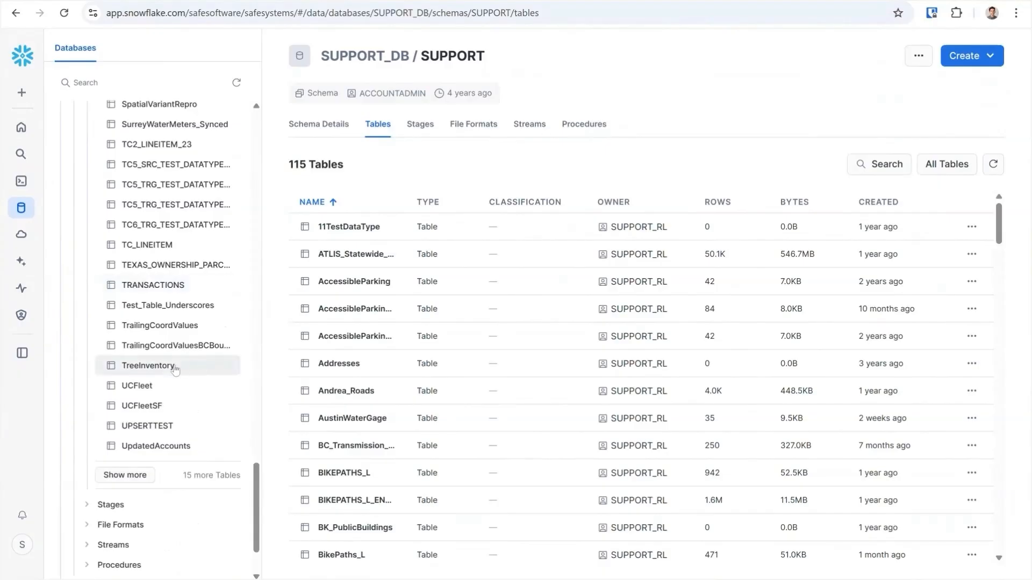
click(175, 367)
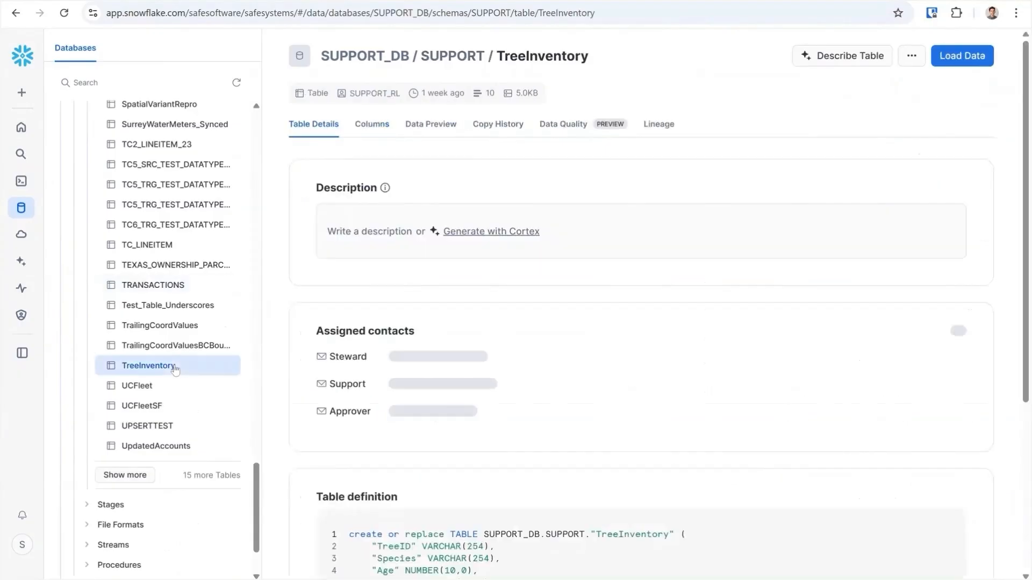
click(449, 131)
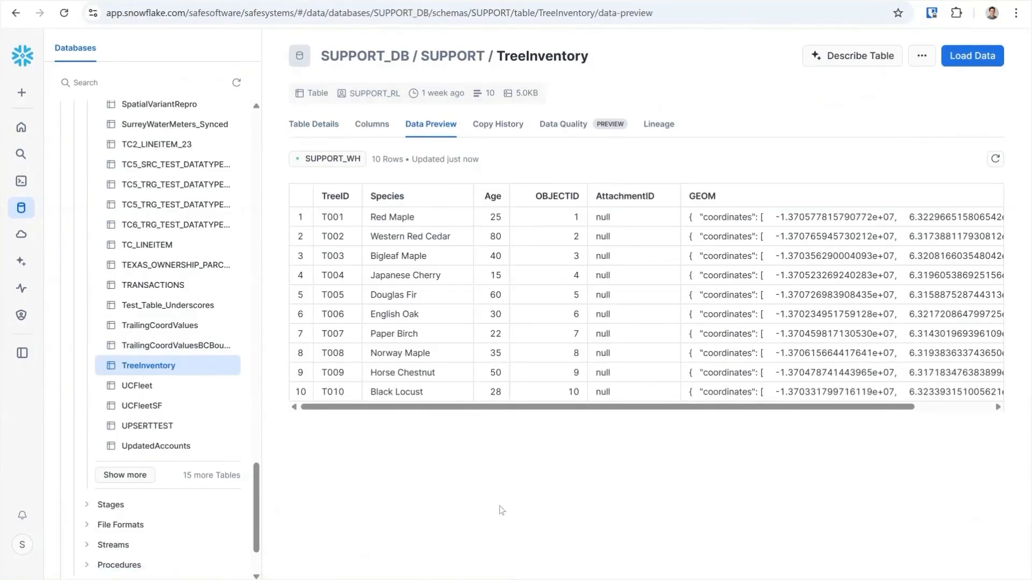
- Switch back to FME Workbench and set the first ArcGISAttachmentConnector's action to List
key(alt+Tab)
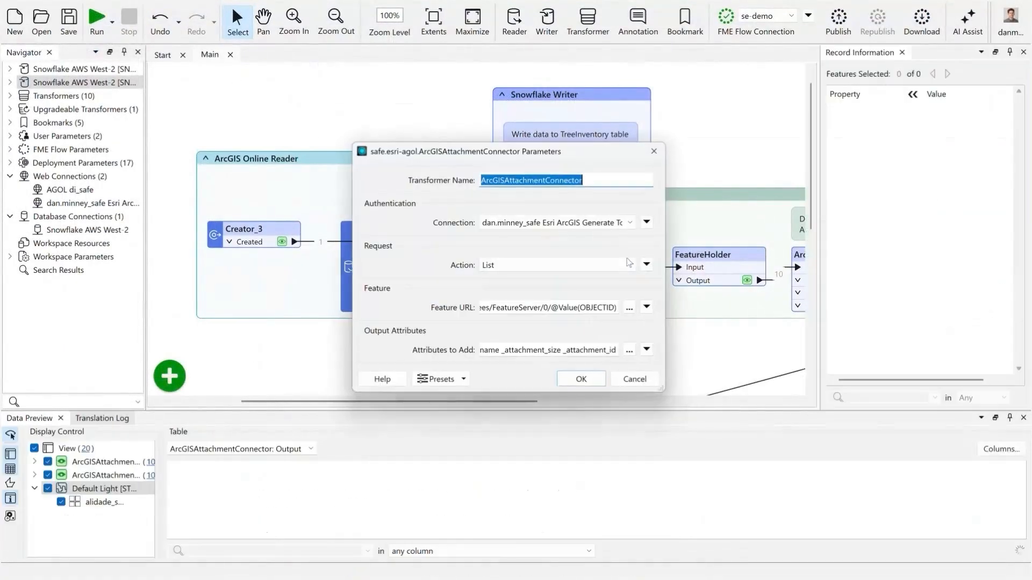
double_click(628, 279)
drag(499, 117, 407, 77)
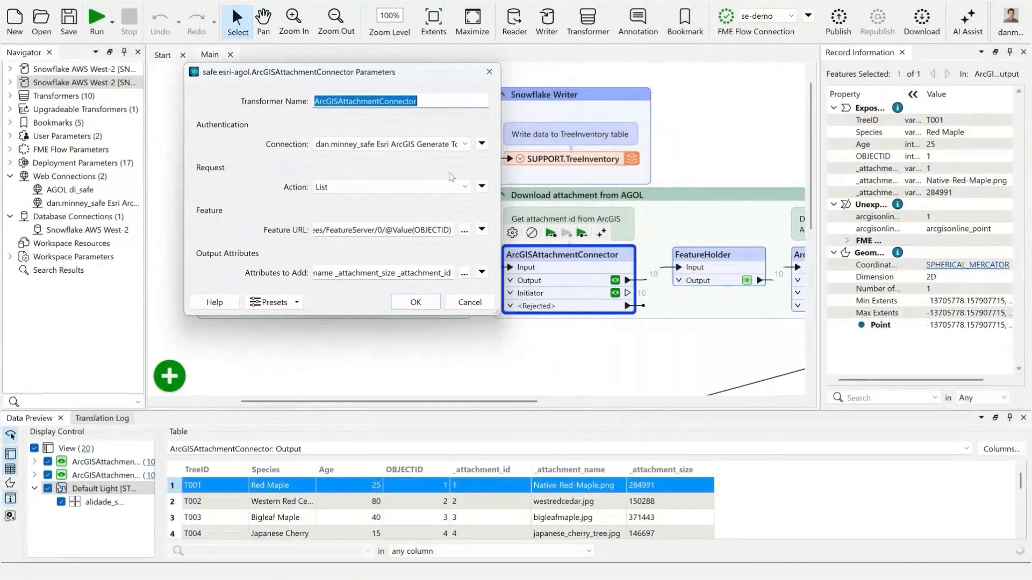
click(452, 187)
click(429, 238)
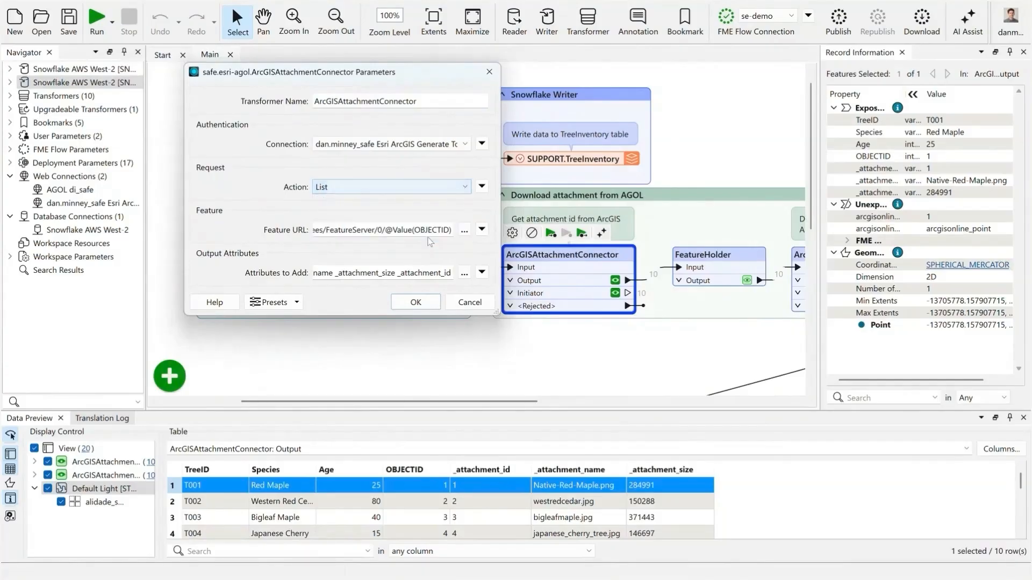
- Examine the full Feature URL expression and its OBJECTID attribute reference, then leave the editor without saving
click(481, 229)
click(522, 268)
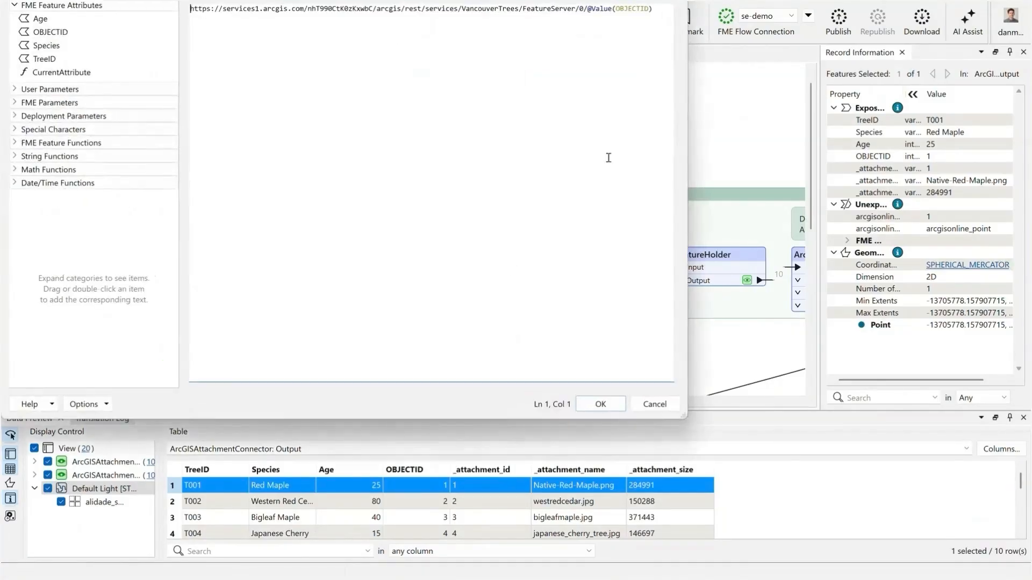
scroll(651, 14, up, 1)
drag(349, 22, 251, 22)
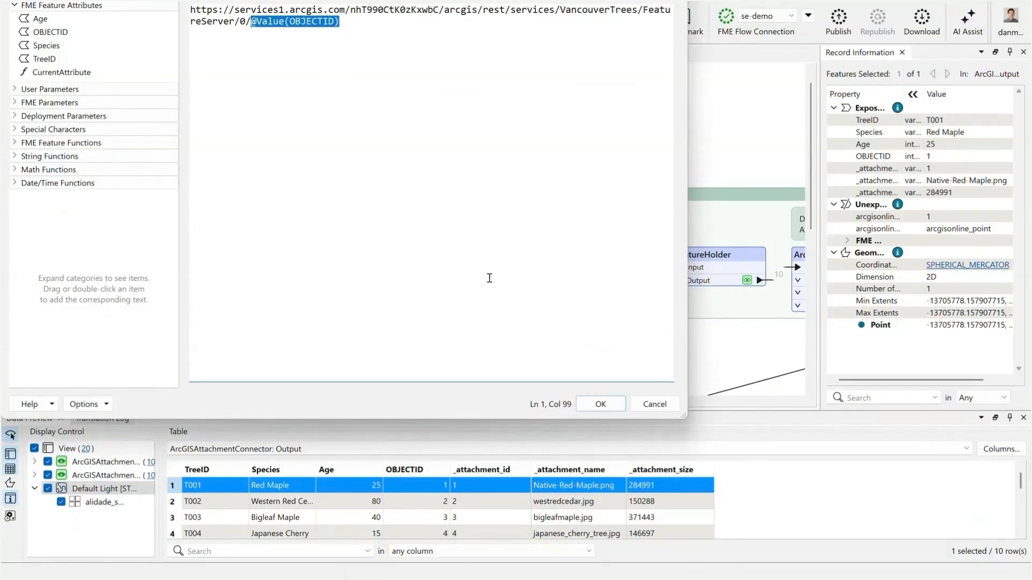
click(650, 411)
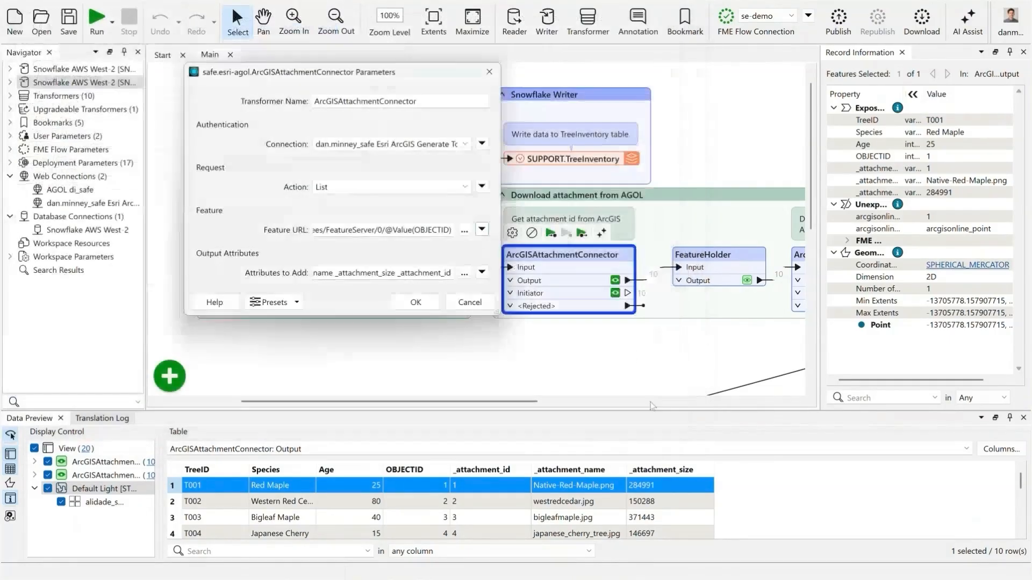
- Keep _attachment_id, _attachment_name and _attachment_size as the output attributes to add and accept the connector's parameters
click(464, 272)
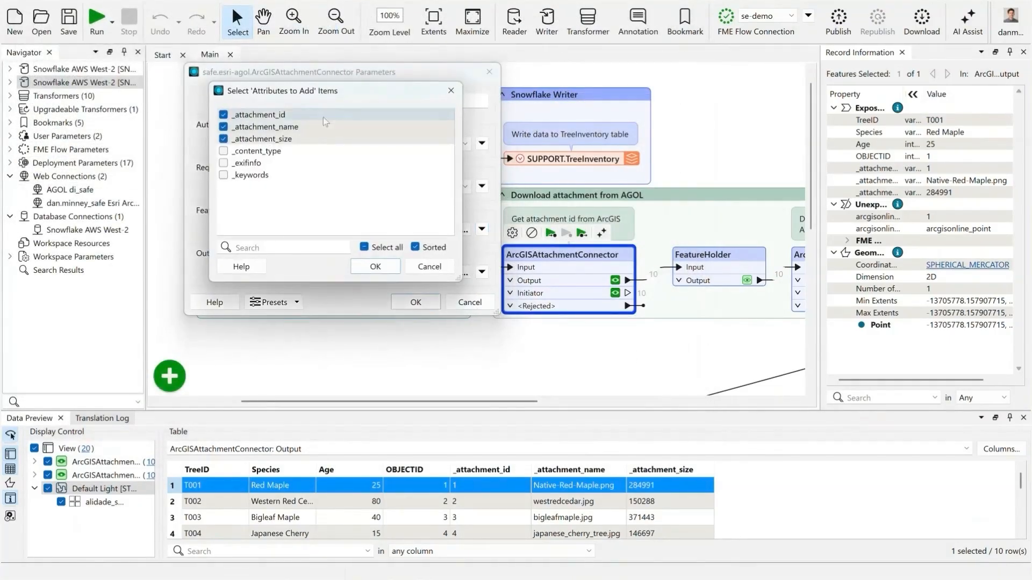
click(375, 266)
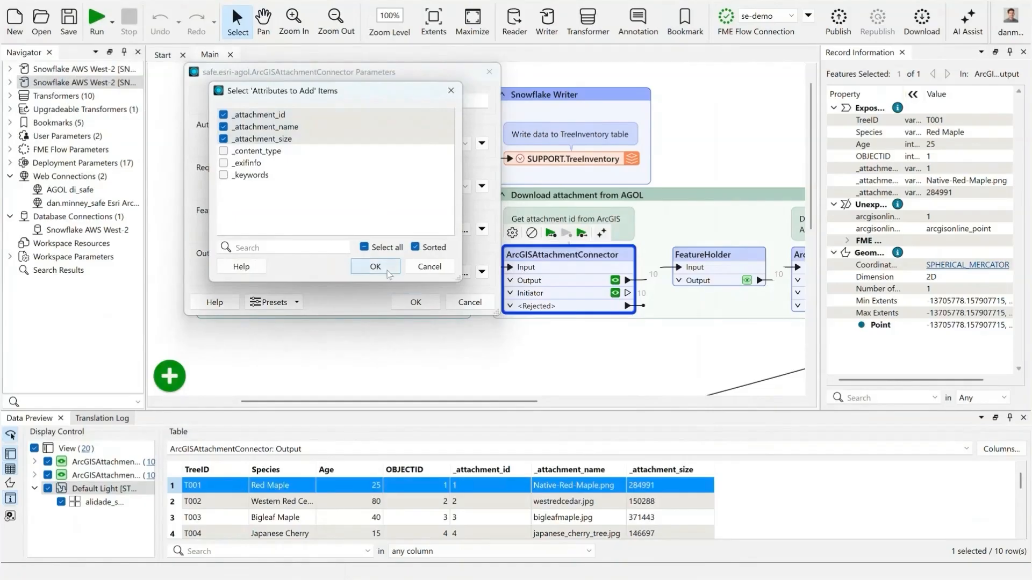
click(415, 302)
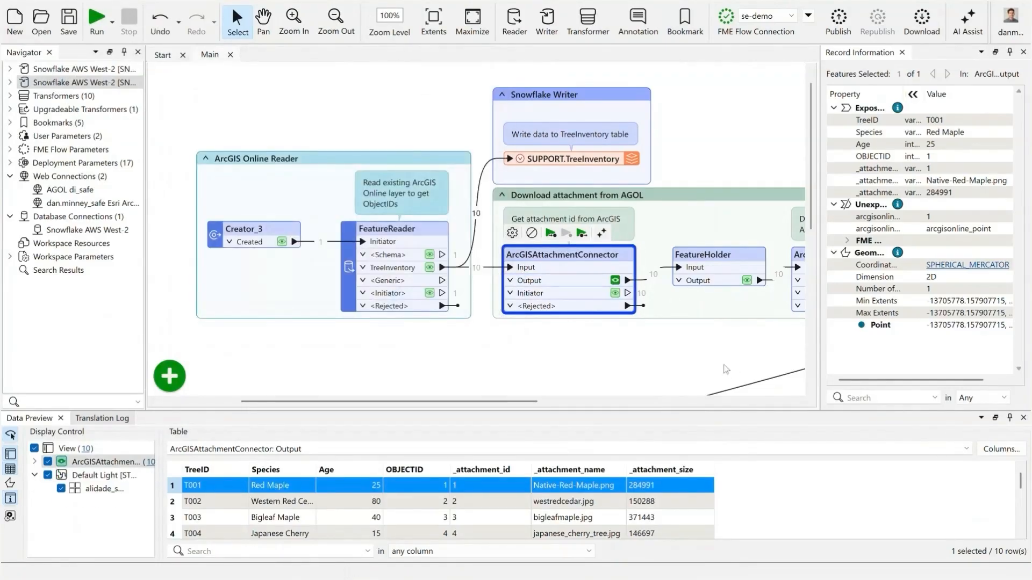
- Review the attachment IDs and names in the first ArcGISAttachmentConnector's output, including the Bigleaf Maple record
drag(625, 411, 625, 318)
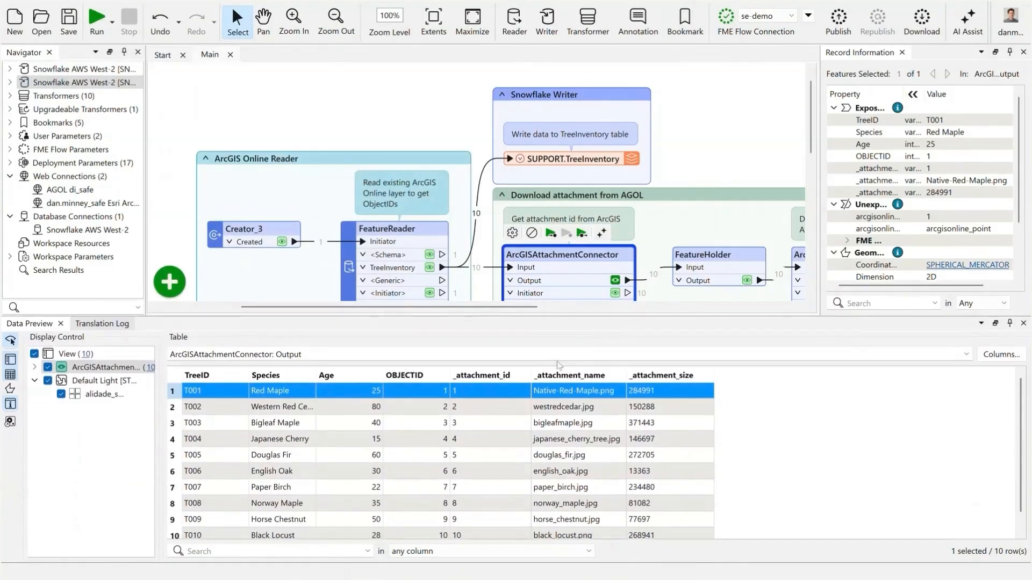
click(475, 410)
click(477, 424)
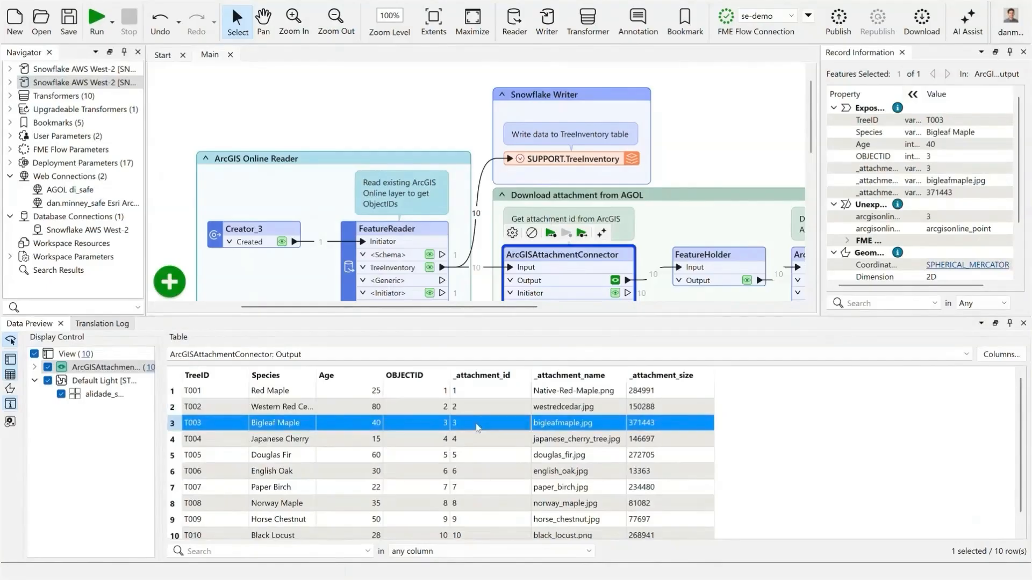
drag(526, 316, 527, 410)
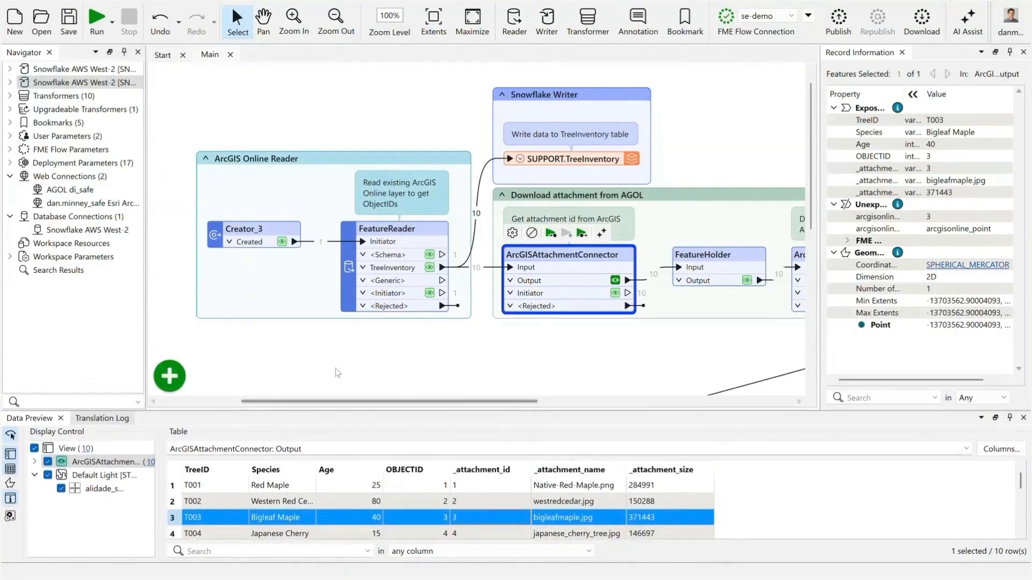
click(10, 499)
- Open the parameters of ArcGISAttachmentConnector_3 and set its action to Download
drag(729, 340, 470, 324)
double_click(607, 242)
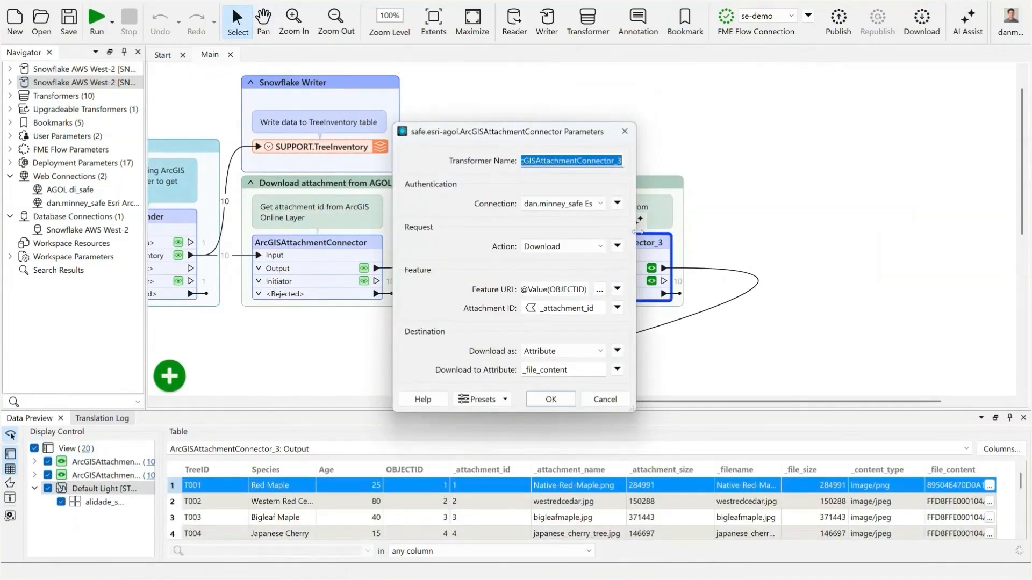
click(655, 247)
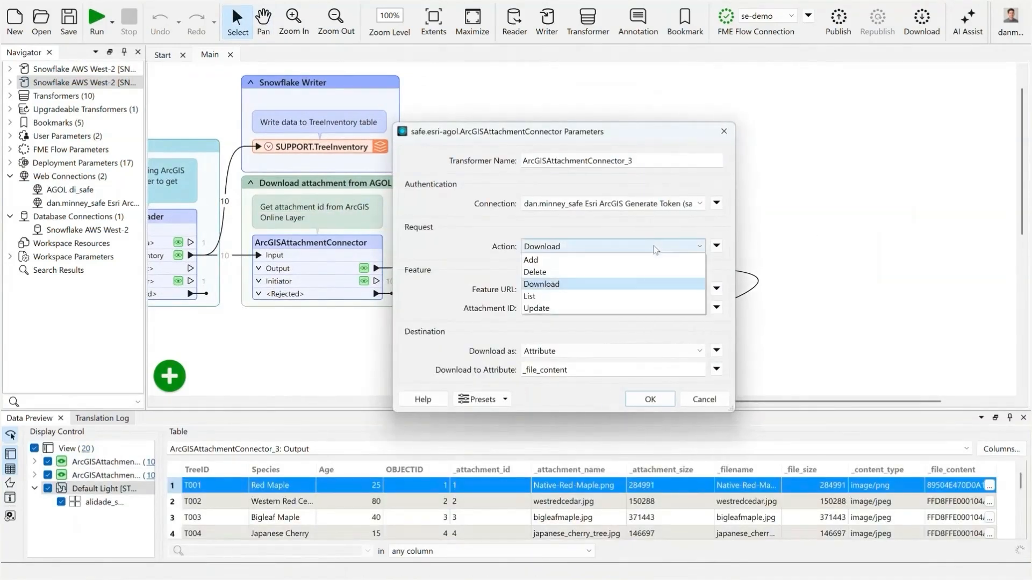
click(624, 284)
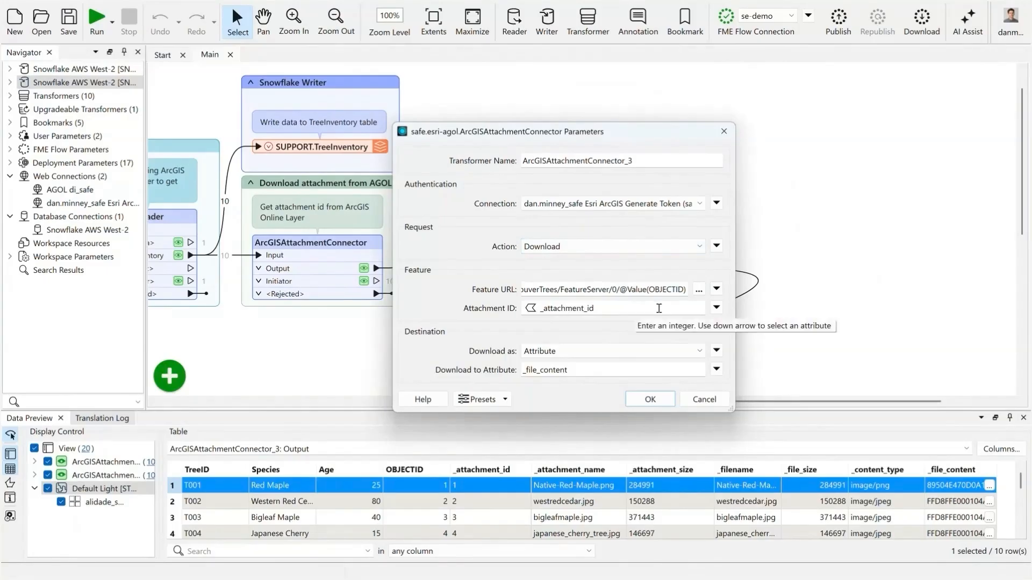
- Use the _attachment_id attribute as the Attachment ID, set the download destination to Attribute, and accept the parameters
click(717, 307)
mouse_move(760, 325)
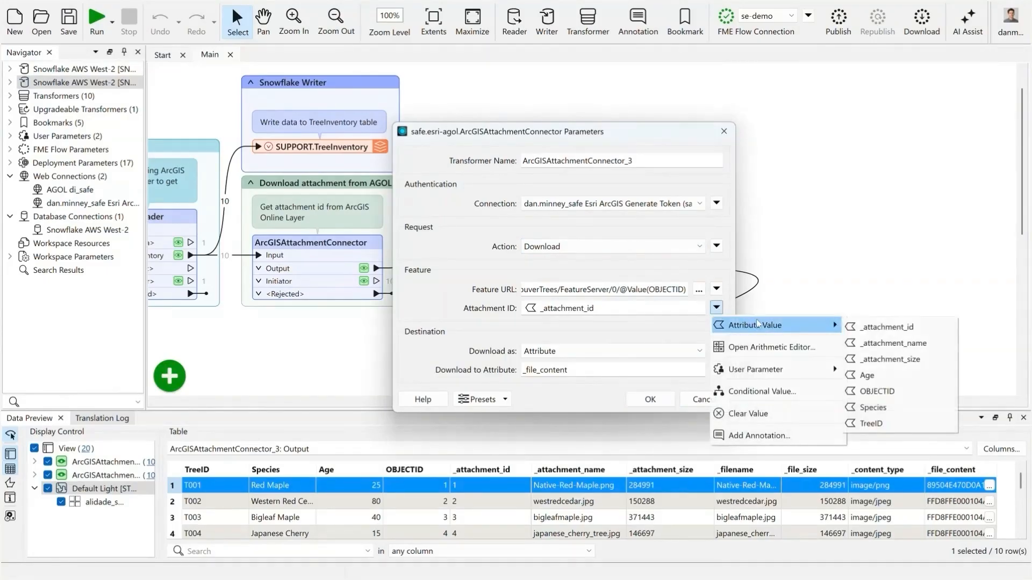
click(938, 330)
click(664, 352)
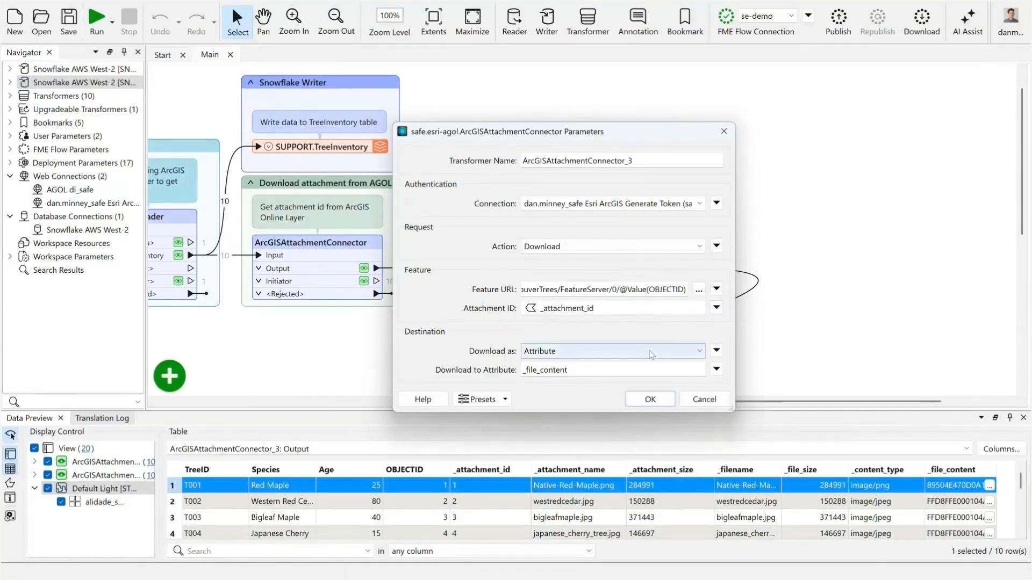
click(649, 365)
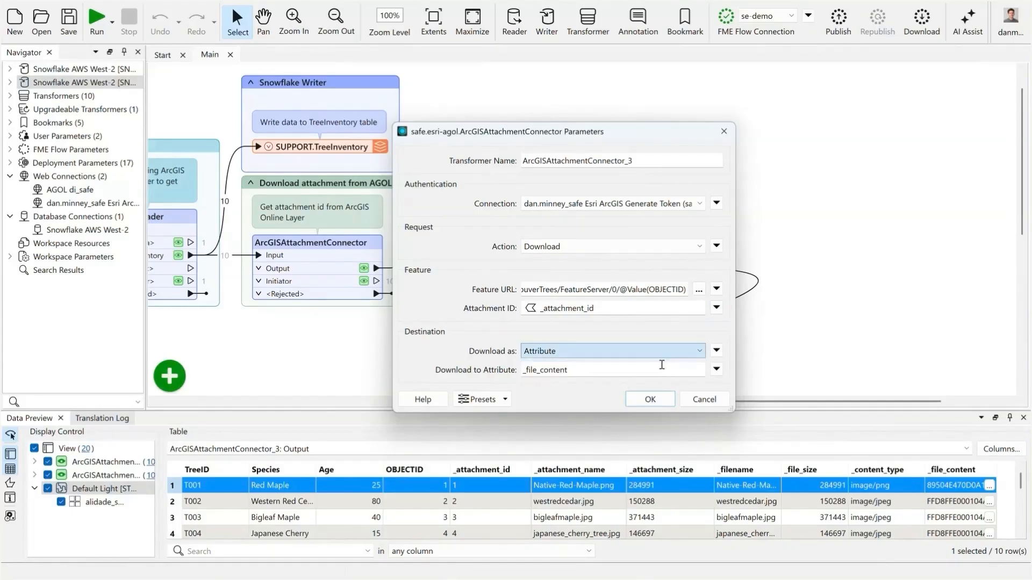
click(650, 400)
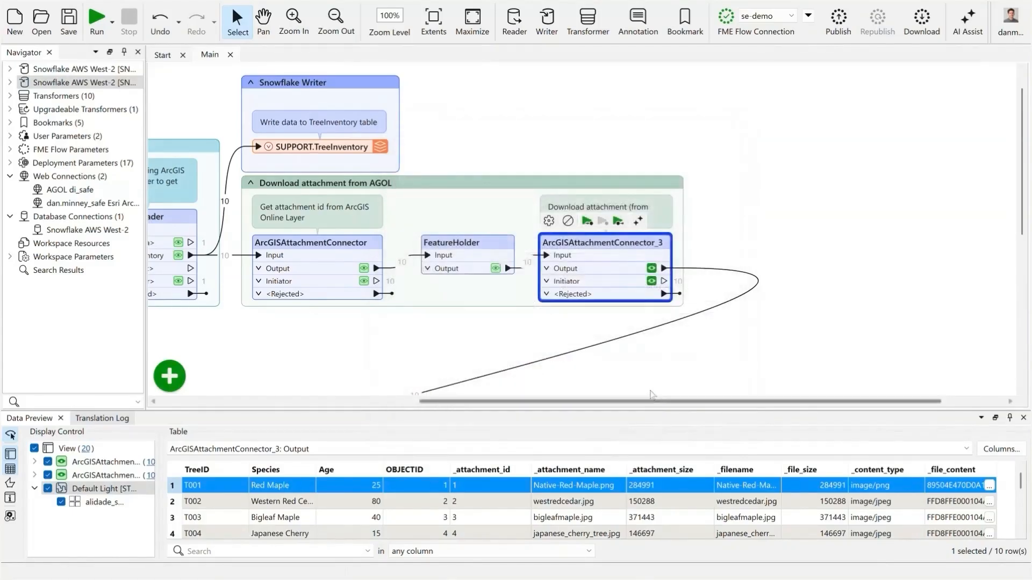
- Inspect the binary _file_content value of the Red Maple row in ArcGISAttachmentConnector_3's output
click(652, 269)
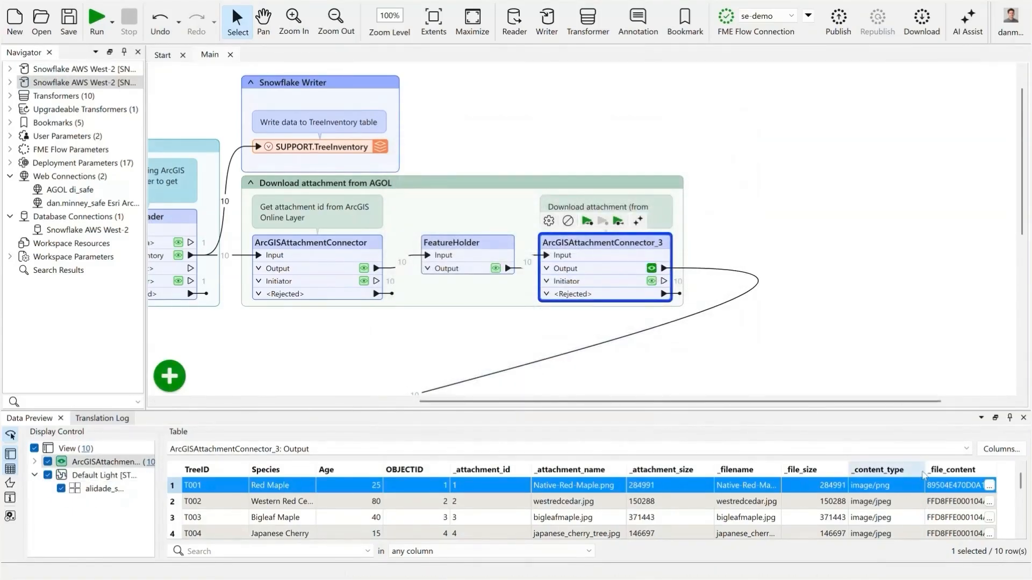
click(990, 485)
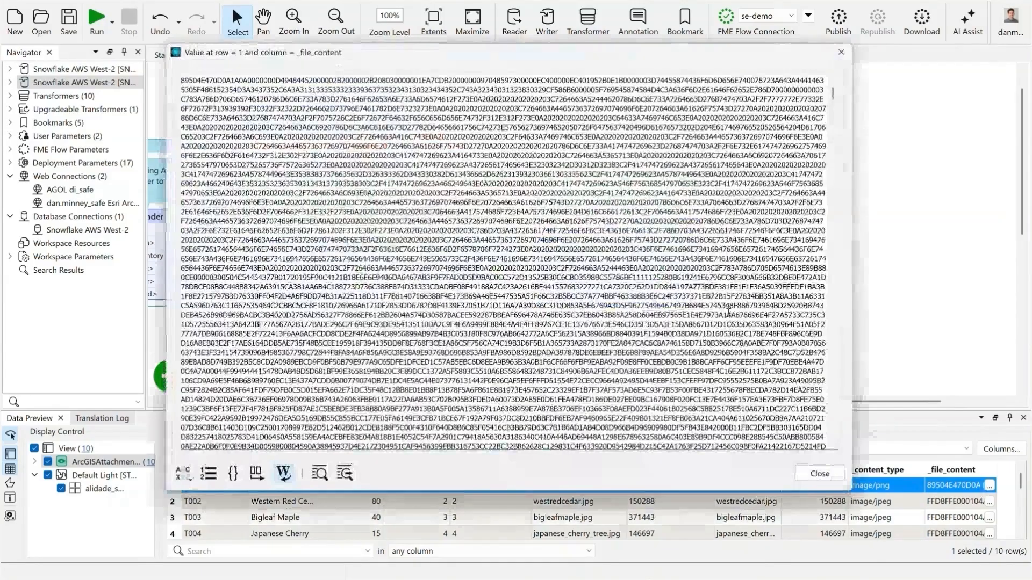
click(819, 473)
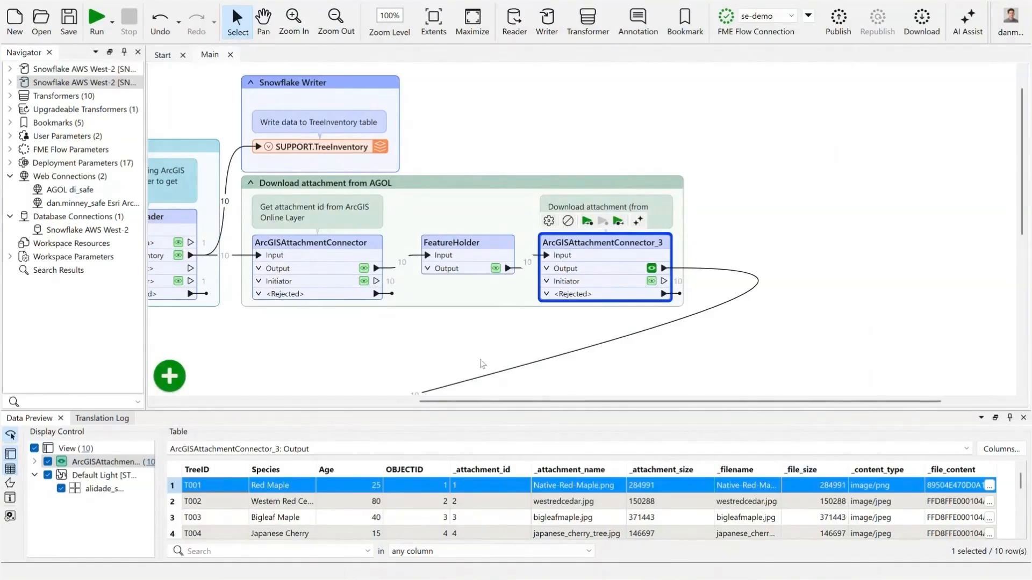
drag(406, 372, 583, 211)
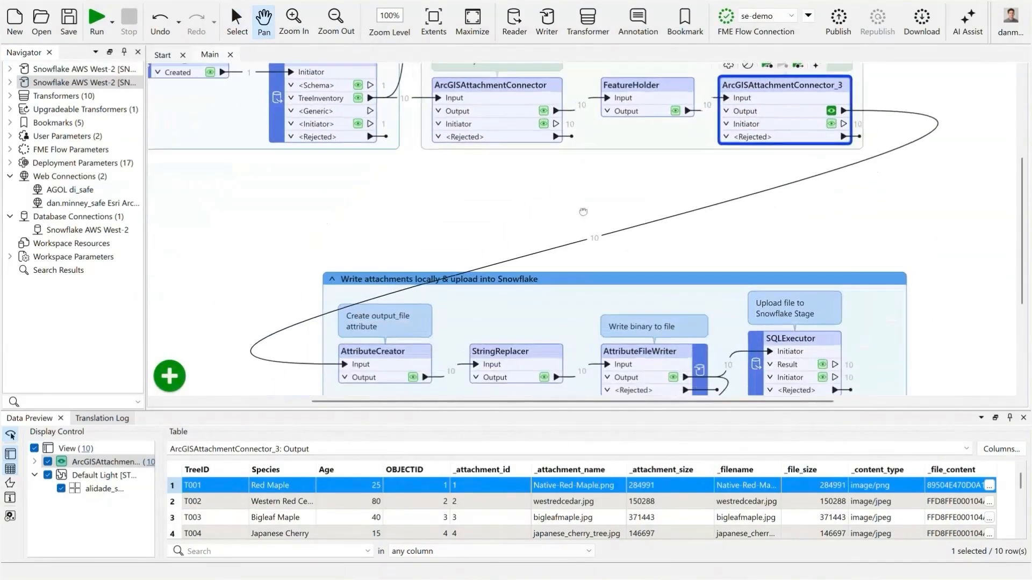
- Review the full path expression that the AttributeCreator assigns to the output_file attribute, and accept its parameters
drag(649, 265, 637, 89)
double_click(402, 181)
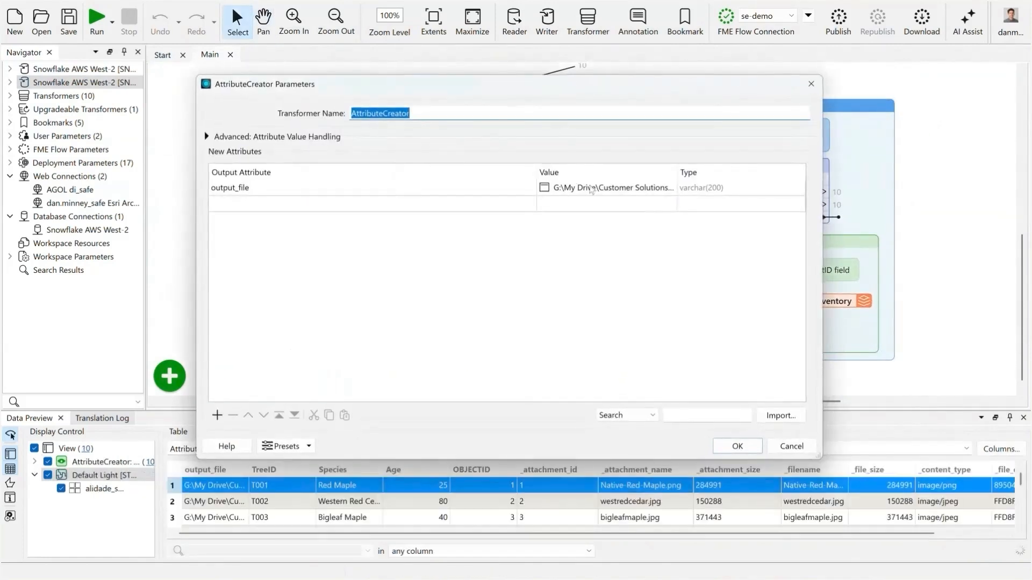
drag(535, 168, 332, 168)
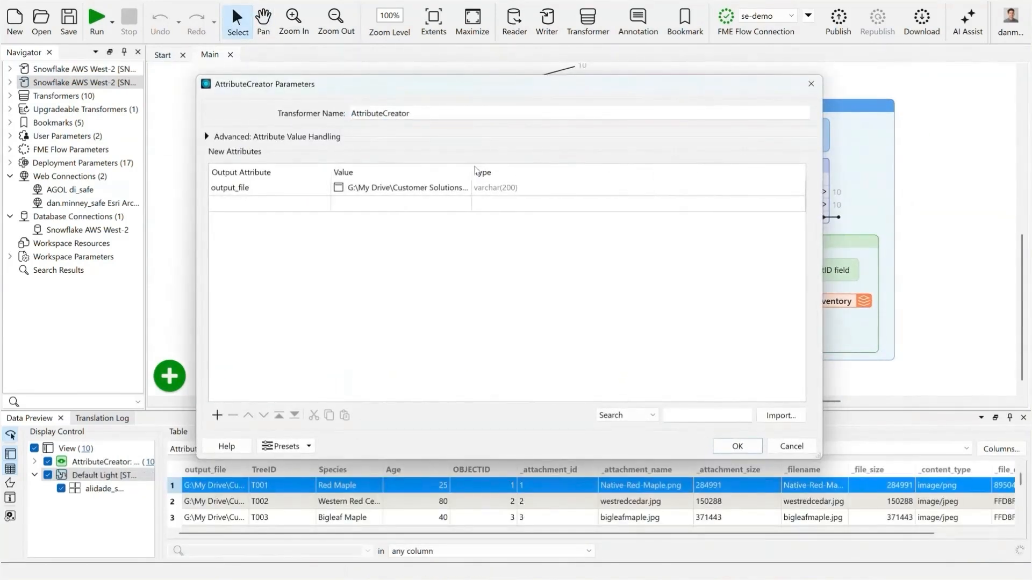
drag(472, 168, 756, 170)
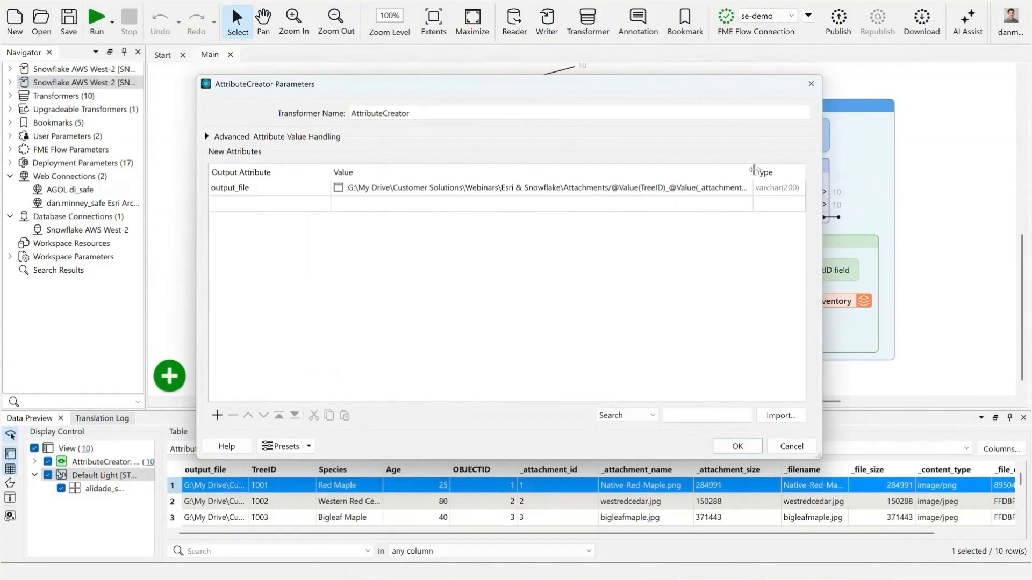
click(743, 190)
click(733, 189)
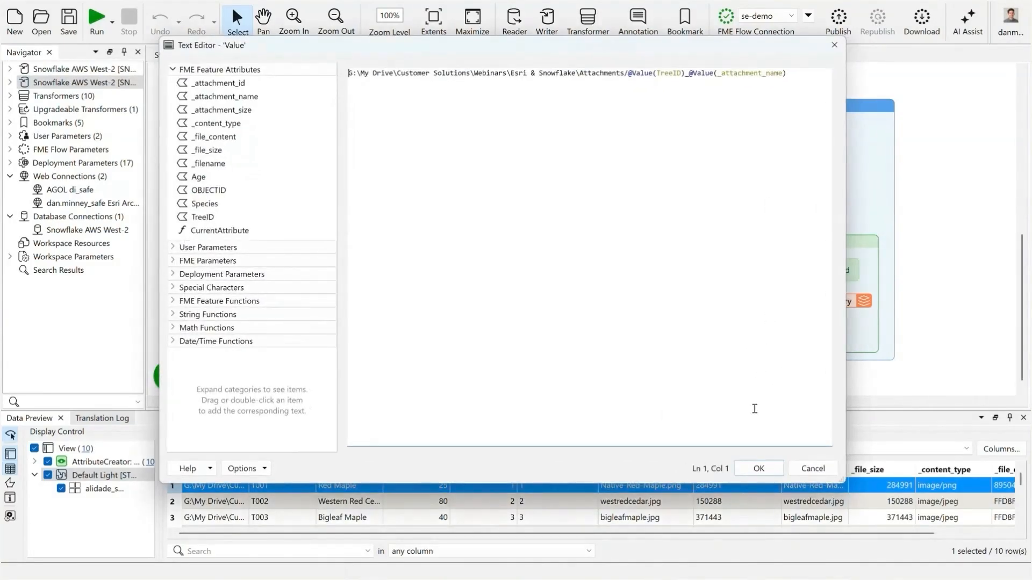
click(758, 473)
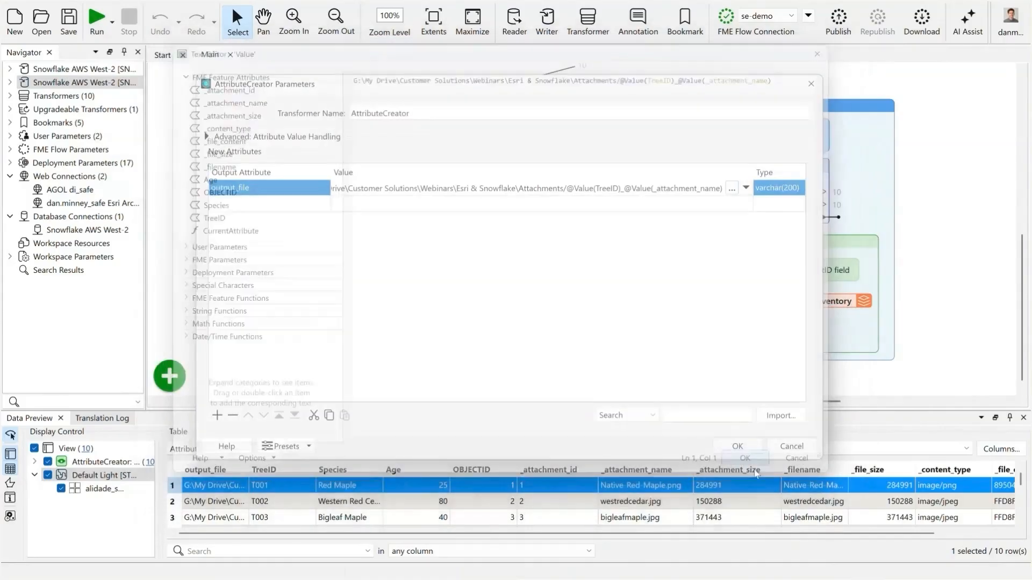
click(737, 447)
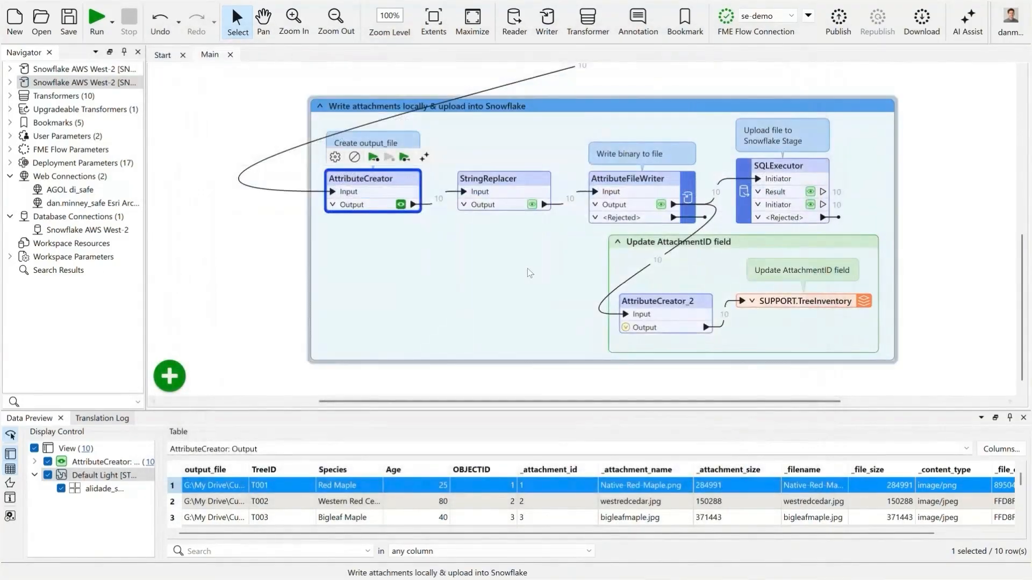
- Review the StringReplacer's text replacement settings for the output_file attribute and accept its parameters
click(522, 178)
double_click(522, 178)
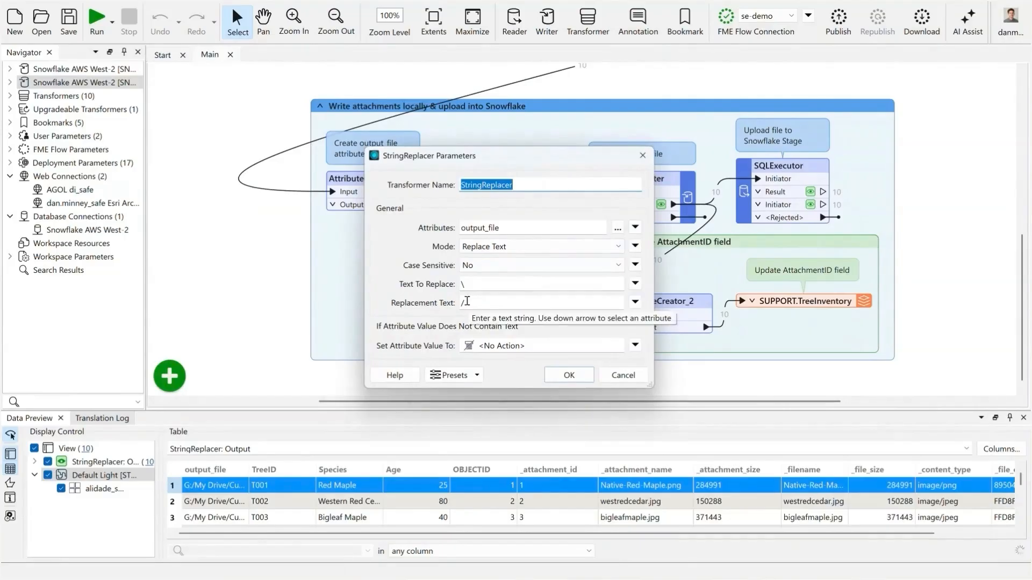
click(573, 375)
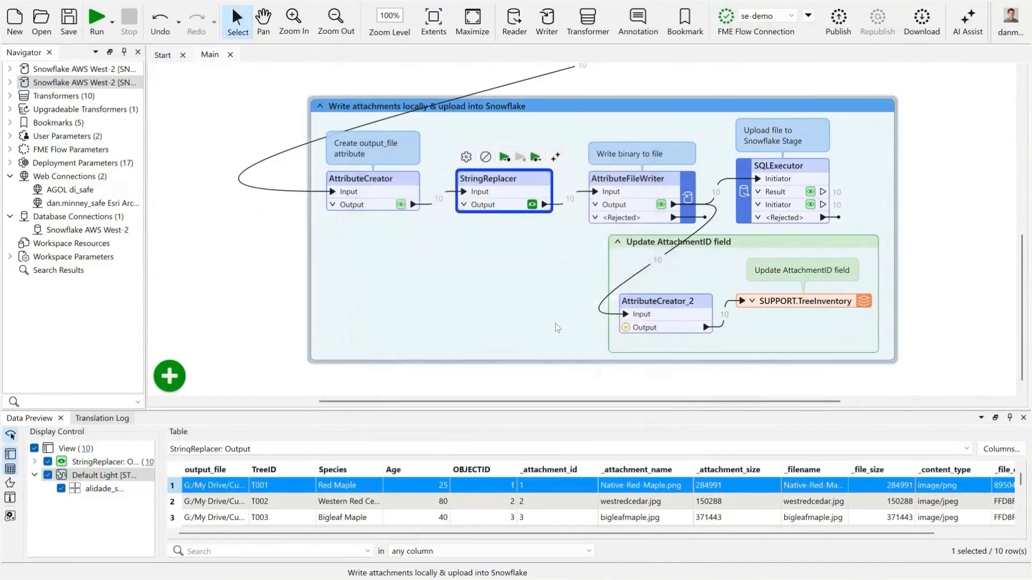
click(535, 281)
- Check the AttributeFileWriter's source attribute choices, set its target file encoding to Binary (fme-binary), and accept the parameters
double_click(660, 187)
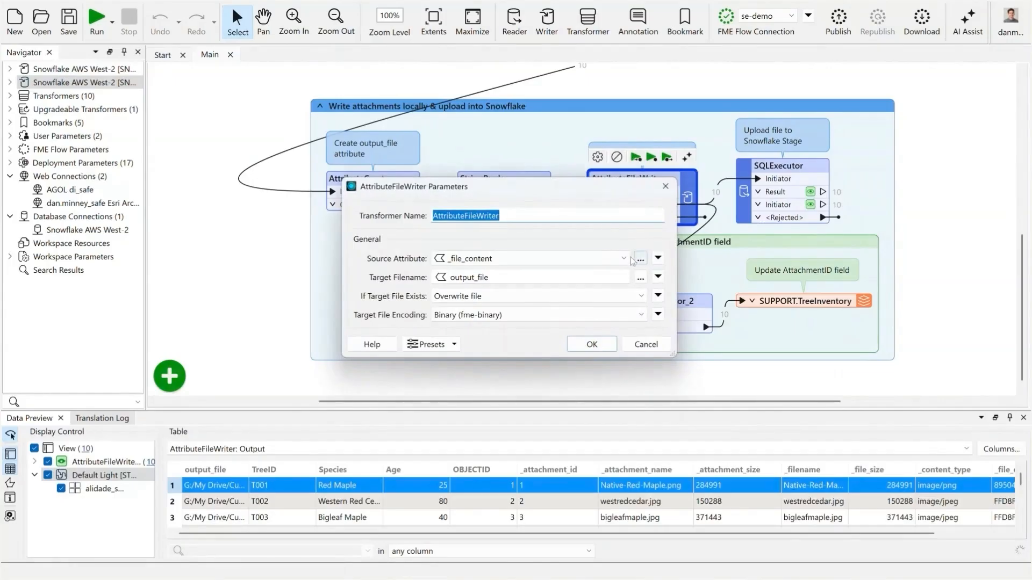
click(628, 259)
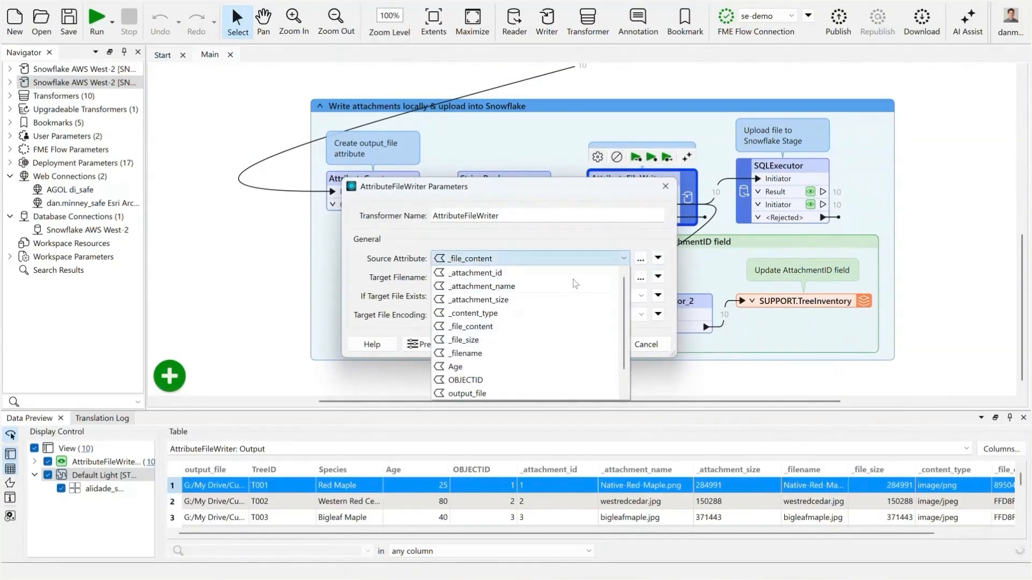
click(640, 241)
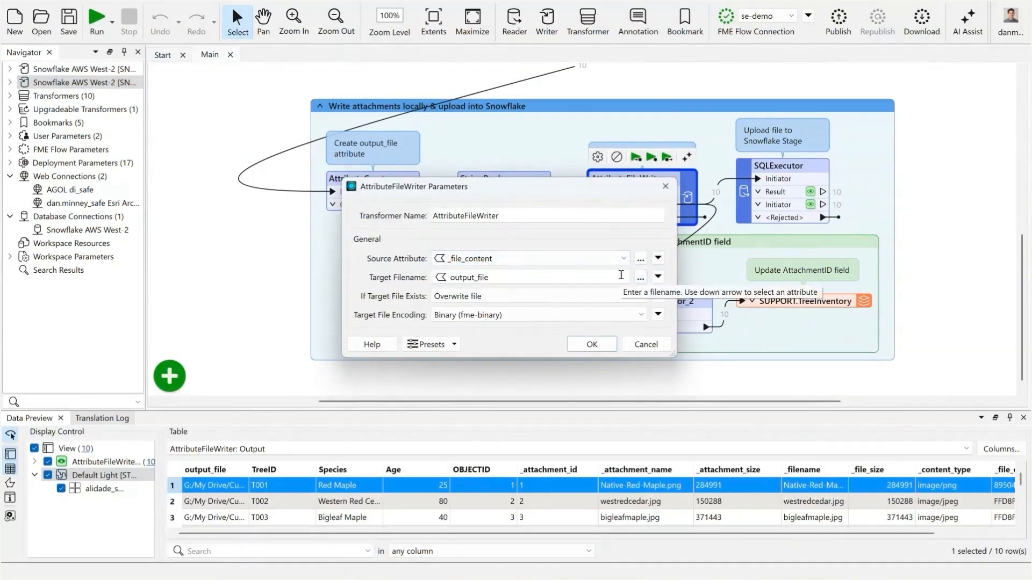
click(600, 316)
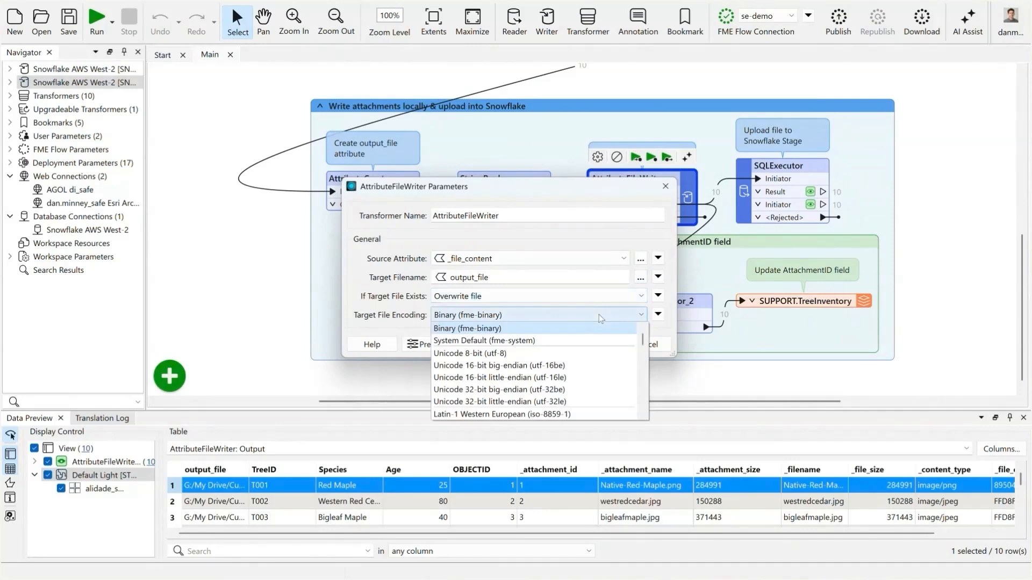
click(473, 329)
click(590, 346)
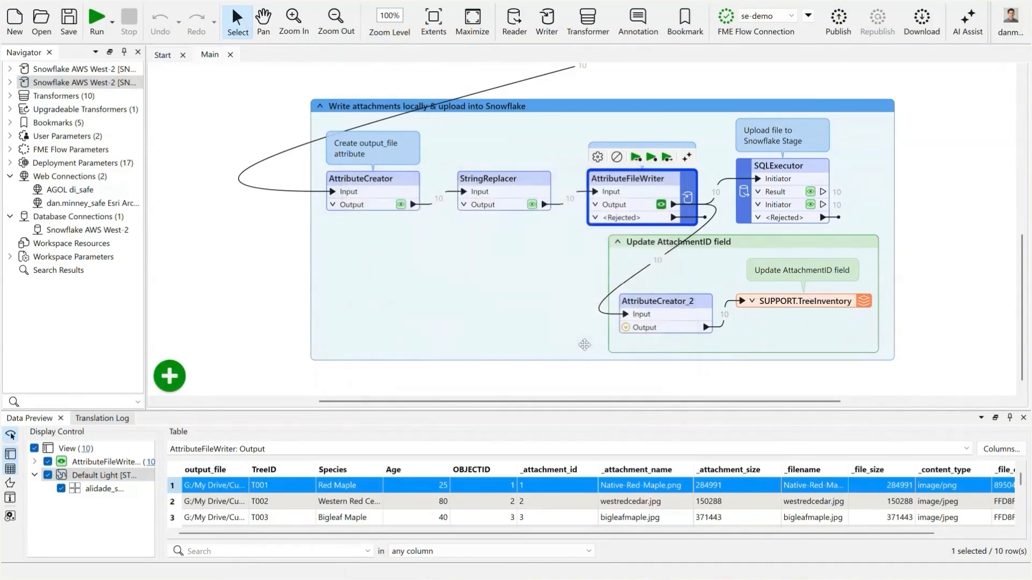
- Inspect the AttributeFileWriter's output, and look at the written tree images in the Attachments folder in File Explorer
click(661, 205)
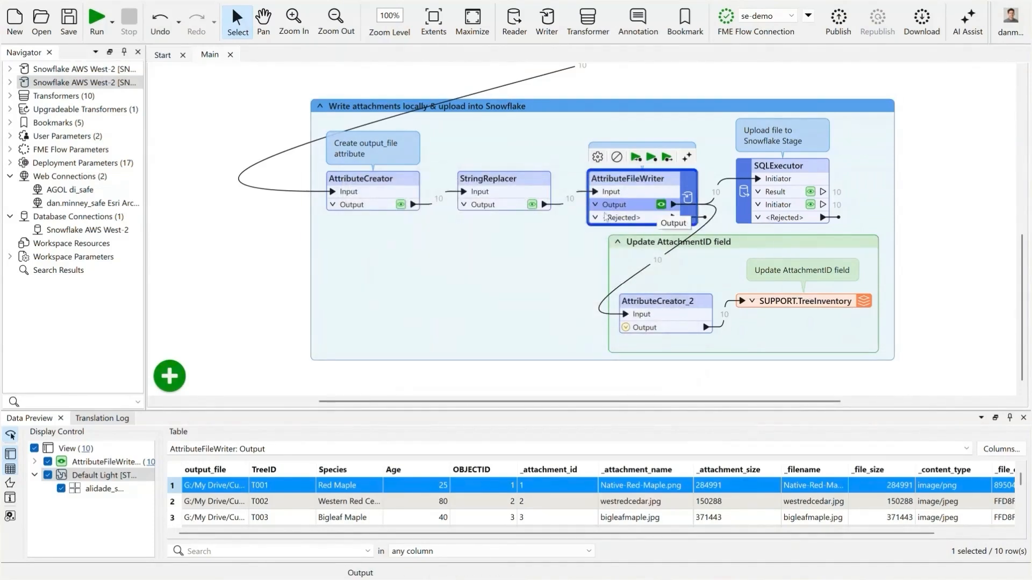
key(alt+Tab)
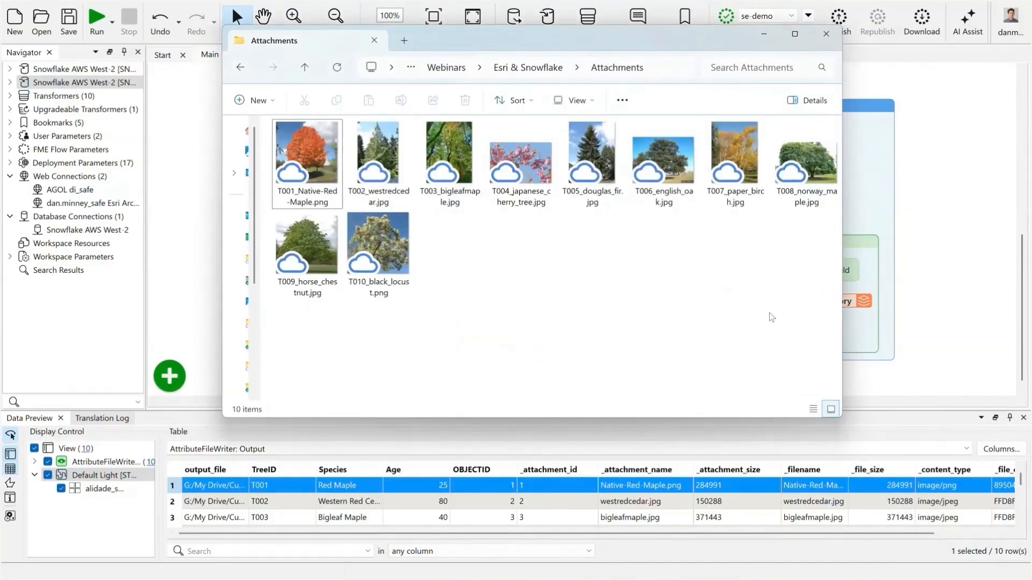
click(765, 36)
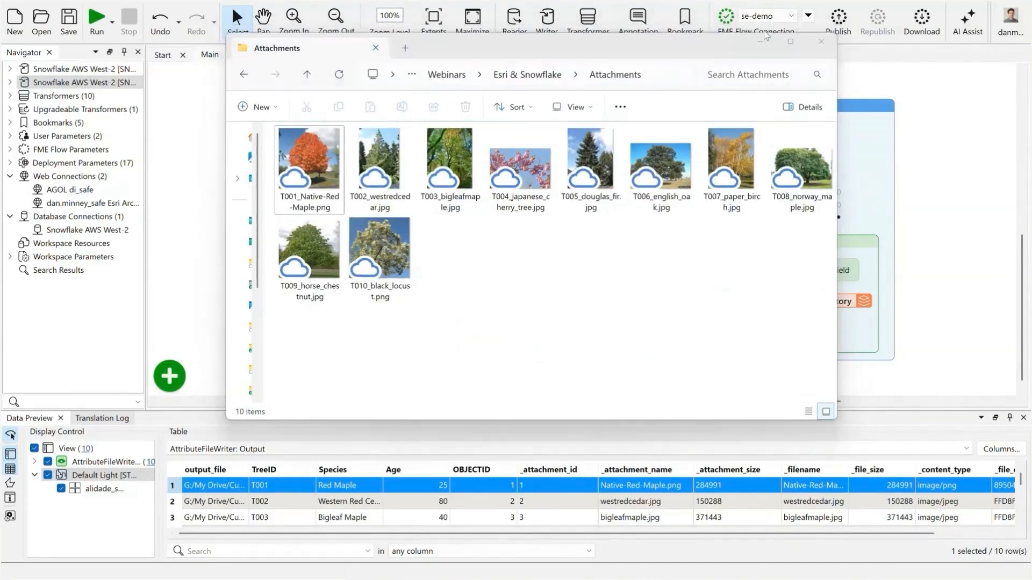
click(927, 149)
double_click(798, 167)
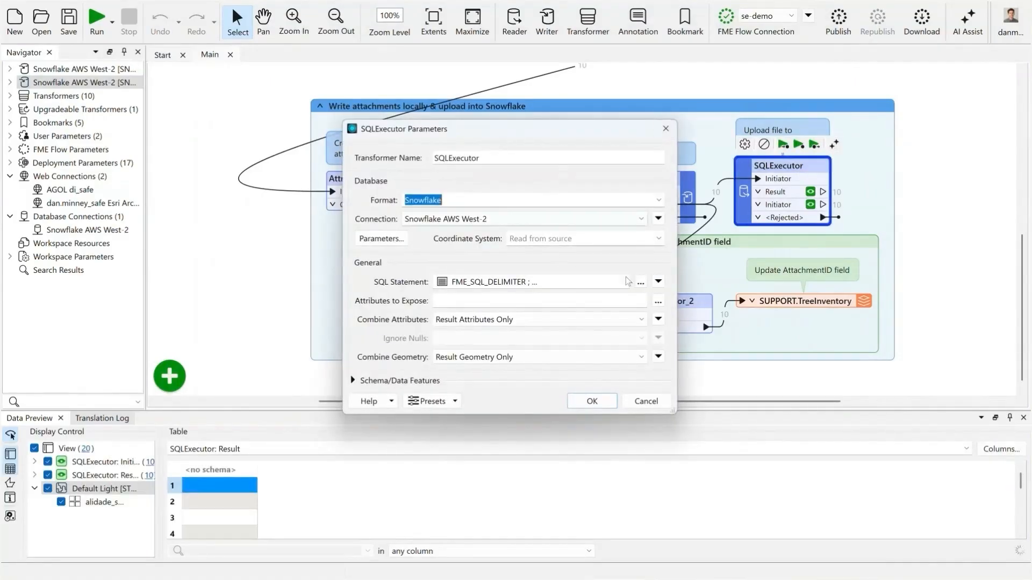
click(640, 282)
scroll(693, 97, up, 2)
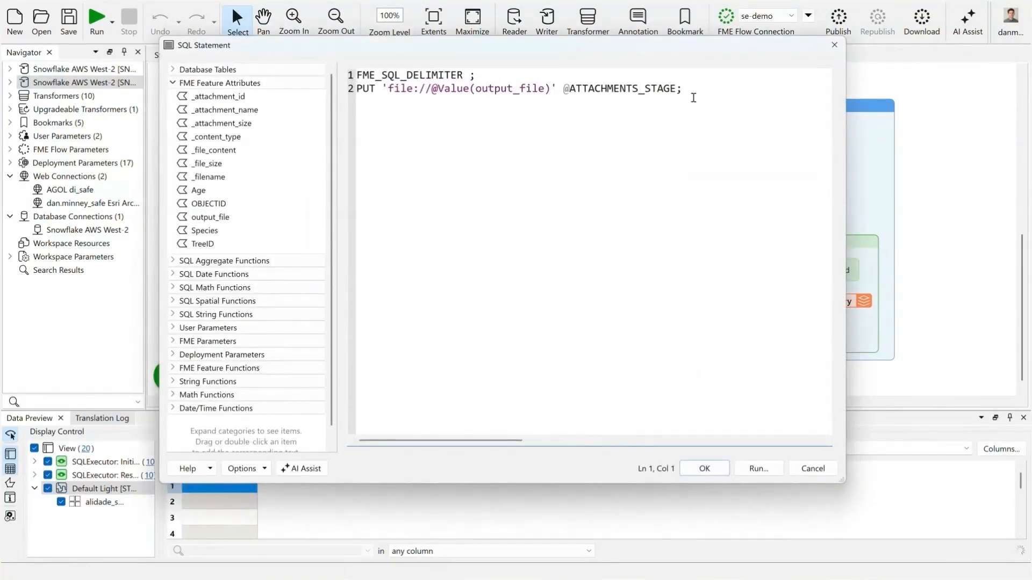
drag(675, 89, 565, 89)
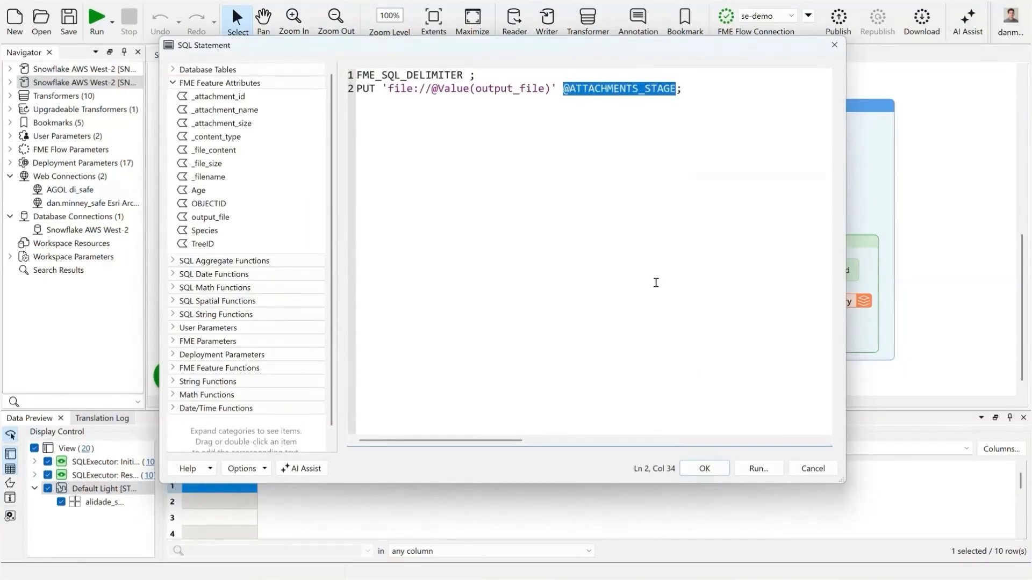
click(741, 86)
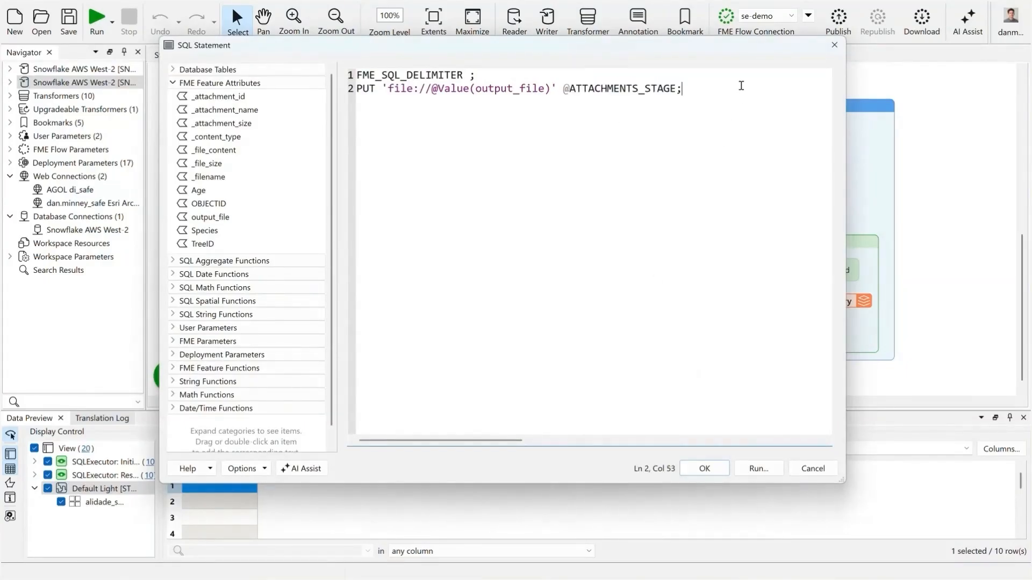
click(706, 473)
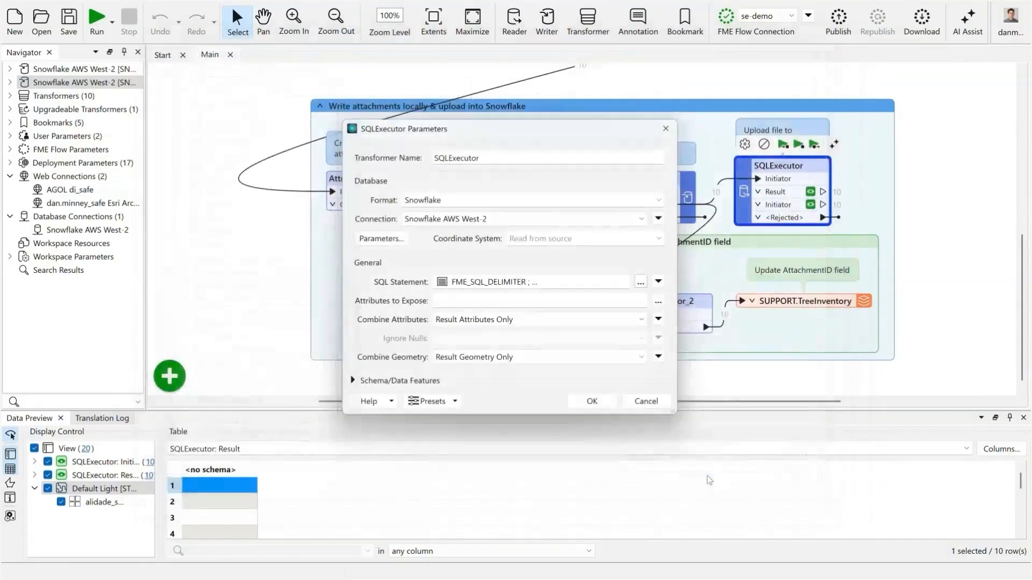
click(594, 401)
- Run the workspace up to the SQLExecutor to upload the attachment files to the Snowflake stage
click(784, 145)
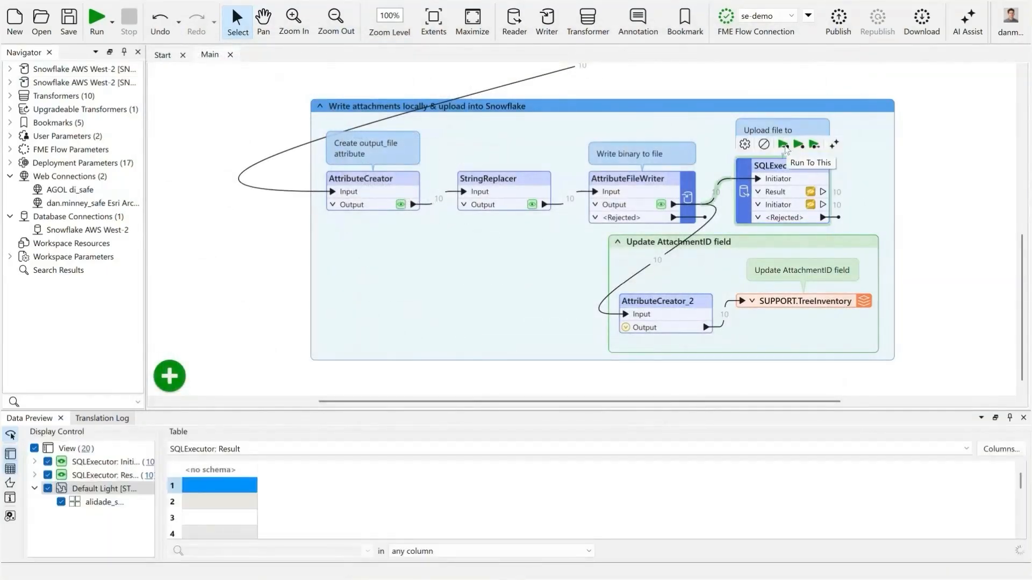
click(784, 145)
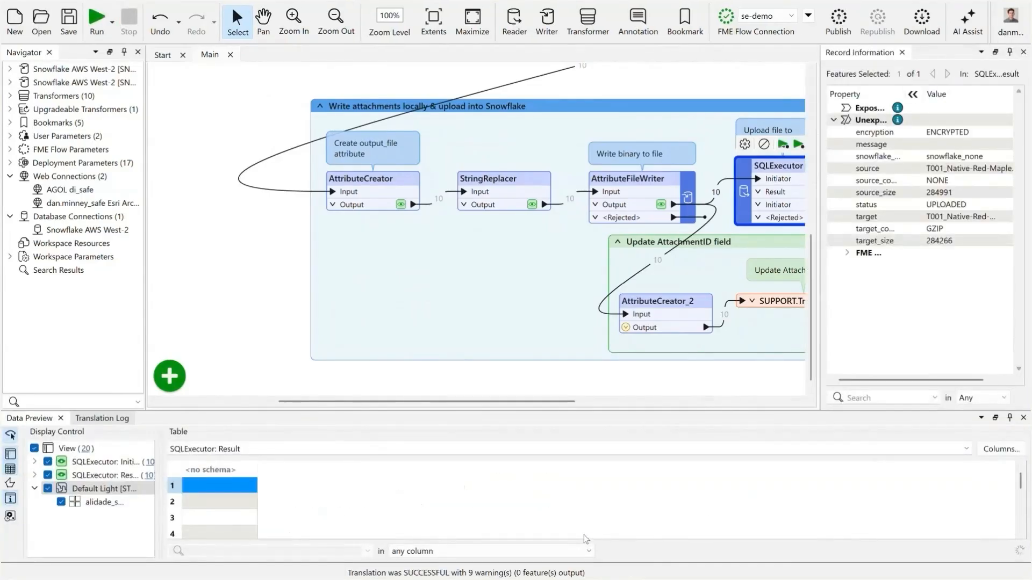
- Switch to Snowflake in the browser, open ATTACHMENTS_STAGE under the SUPPORT schema's stages, and refresh its file list
mouse_move(459, 579)
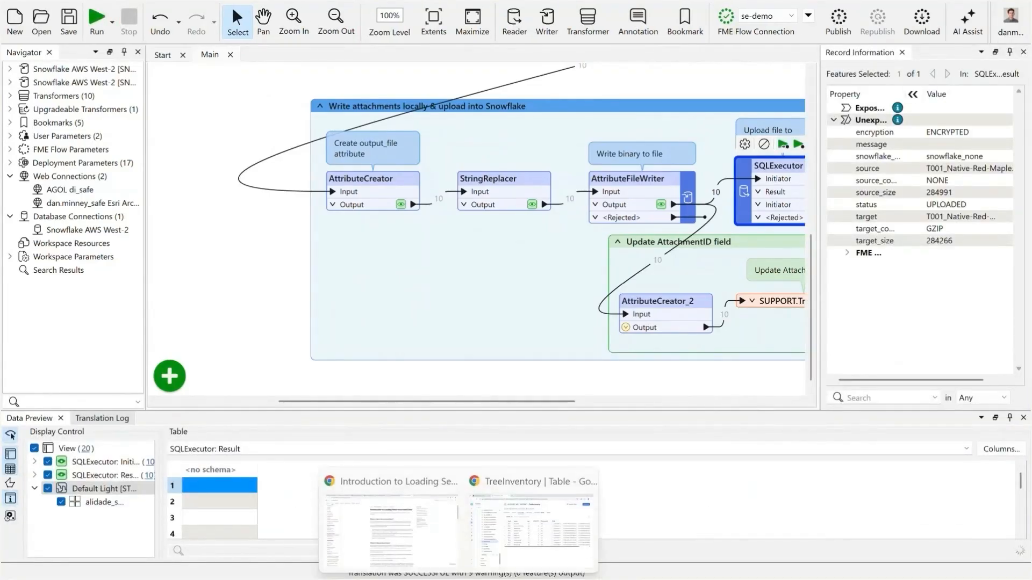
click(520, 547)
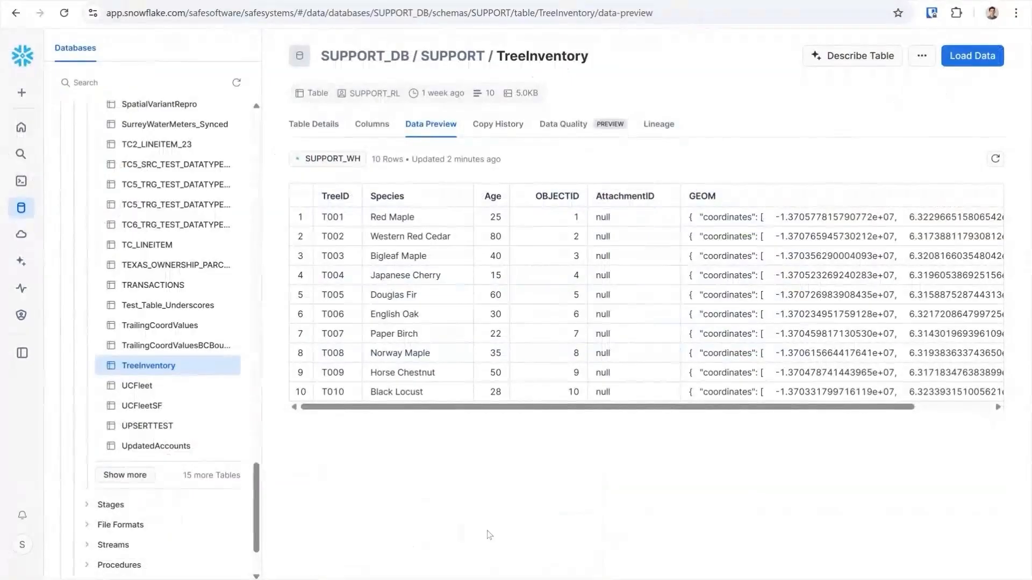
click(172, 507)
scroll(208, 479, down, 3)
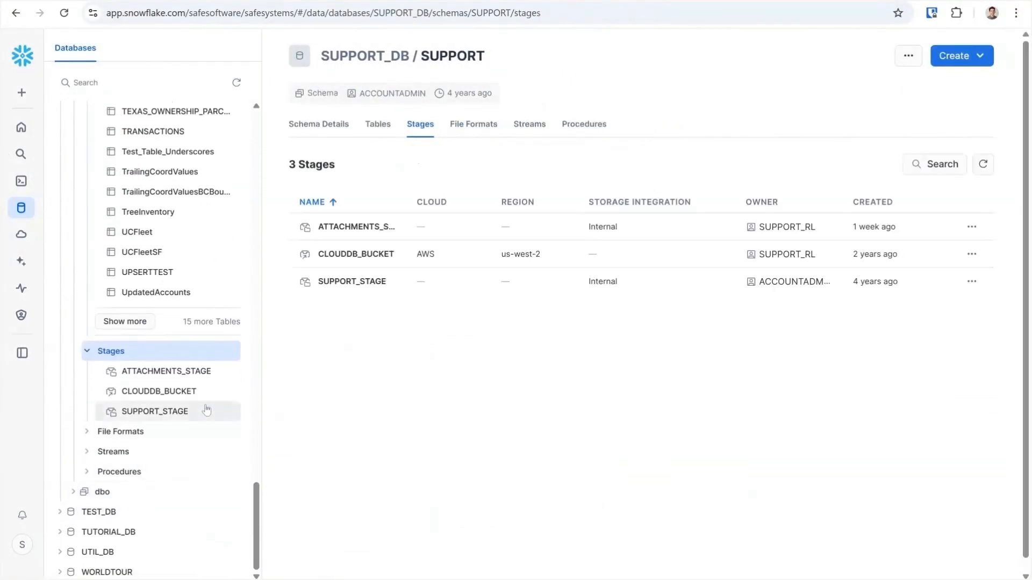
click(186, 379)
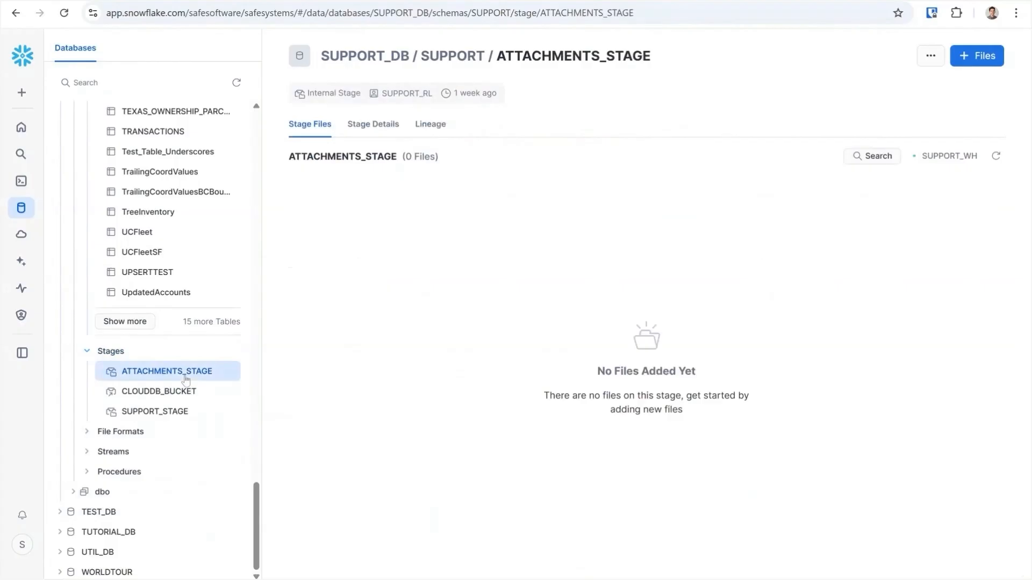
click(996, 156)
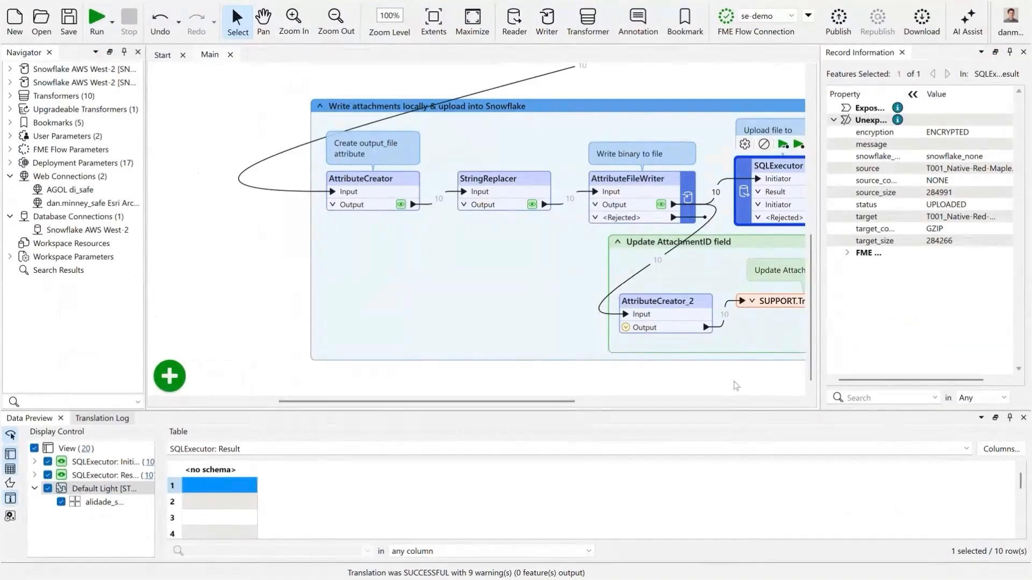
- Return to the FME workspace and run it up to AttributeCreator_2 in the Update AttachmentID field bookmark
drag(736, 382, 482, 371)
click(544, 245)
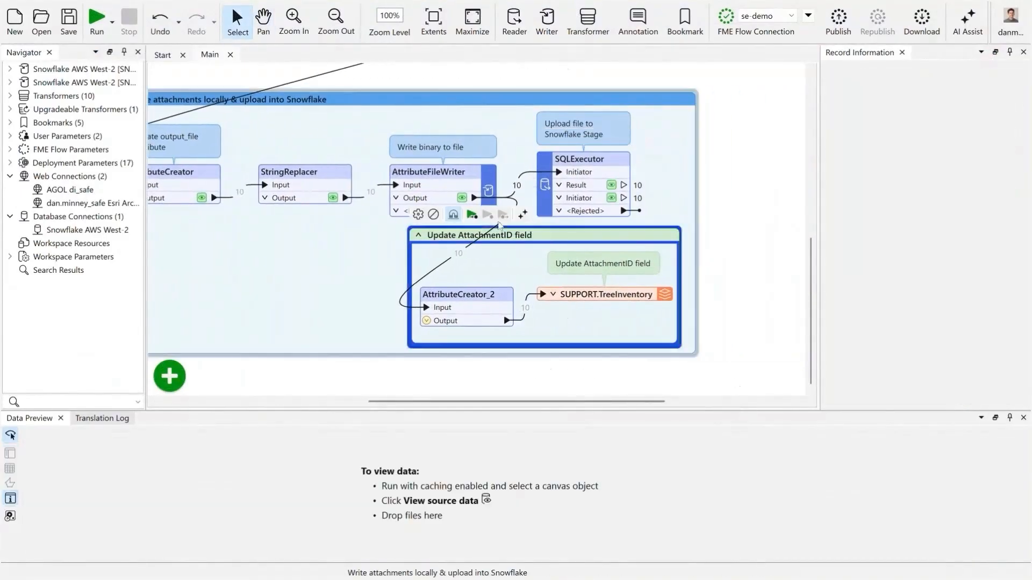
click(459, 295)
click(468, 273)
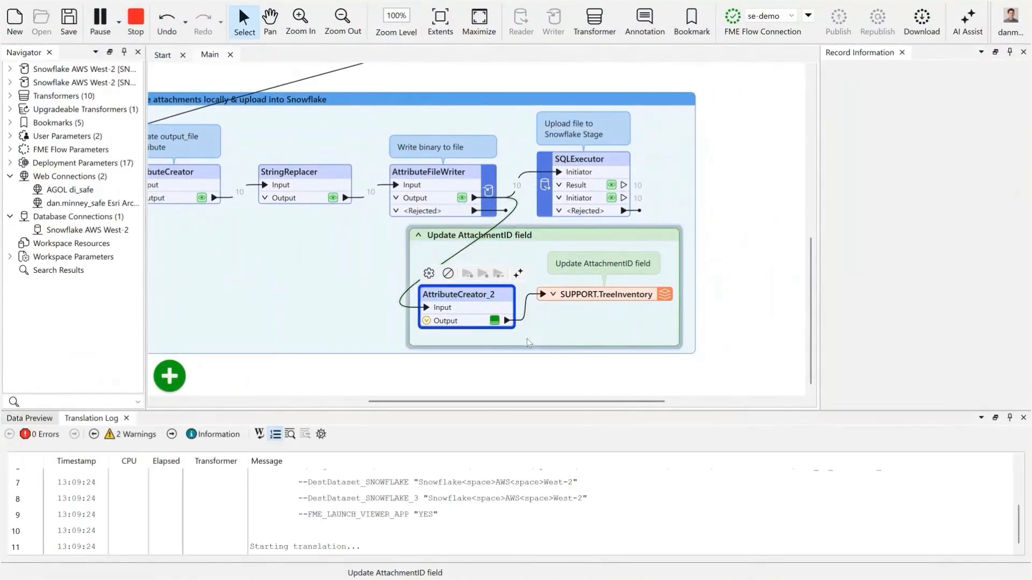